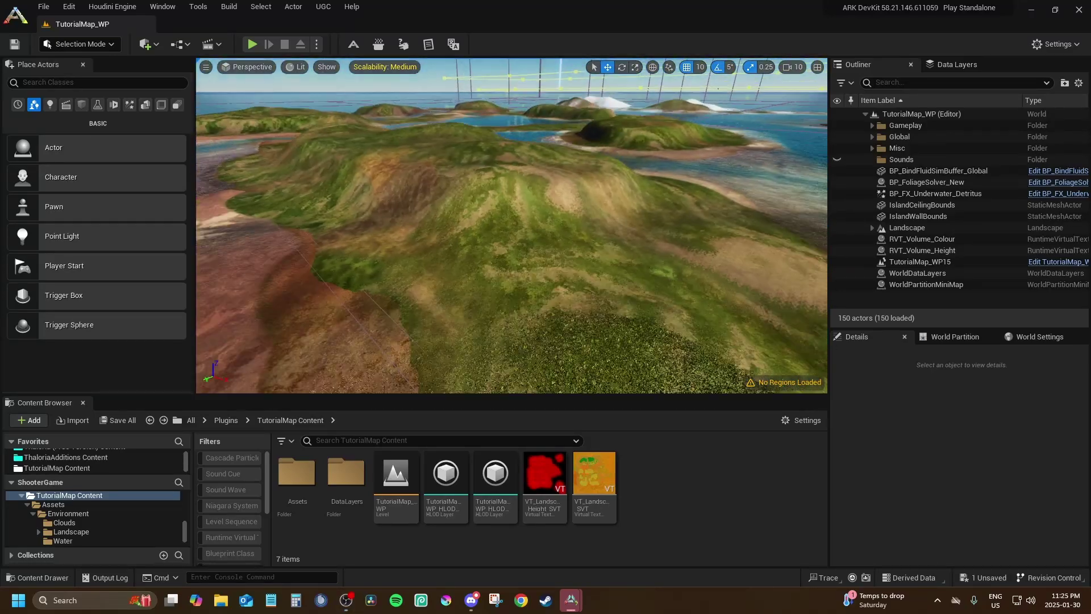
Search the Content folder for "rock cliff" and filter the results to static meshes.
{"action": "right_click_drag", "start_coordinate": [460, 239], "coordinate": [443, 241]}
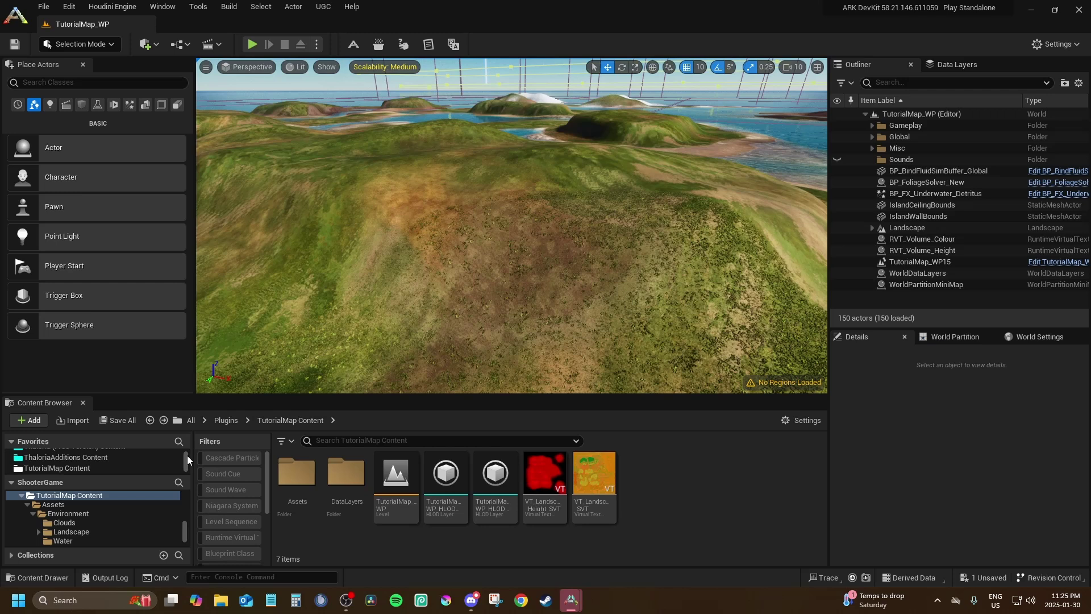
{"action": "scroll", "coordinate": [100, 462], "scroll_direction": "up", "scroll_amount": 3}
{"action": "left_click", "coordinate": [77, 454]}
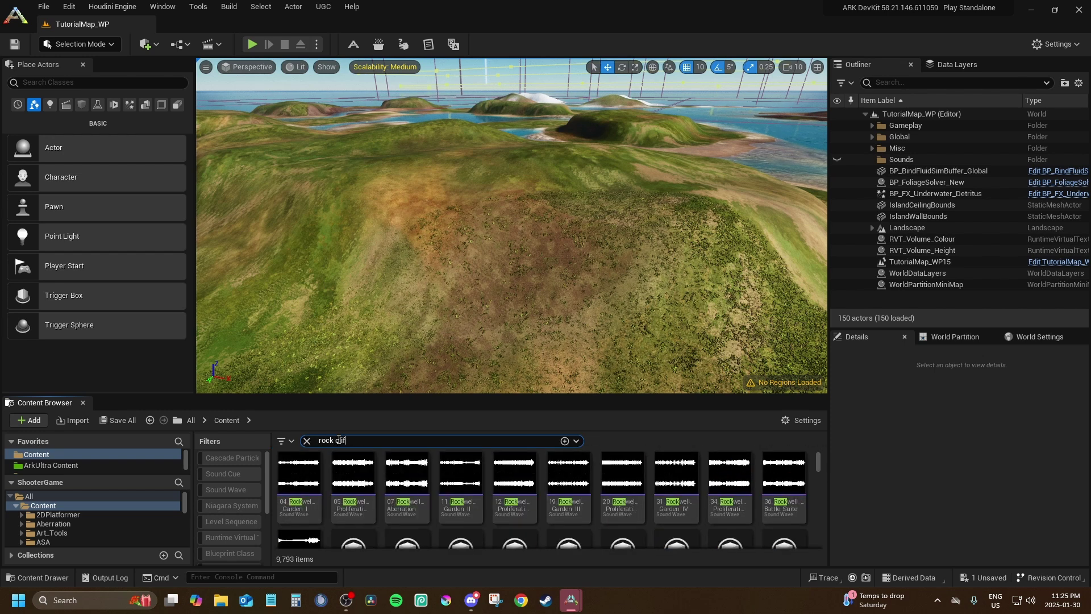
{"action": "scroll", "coordinate": [232, 512], "scroll_direction": "down", "scroll_amount": 3}
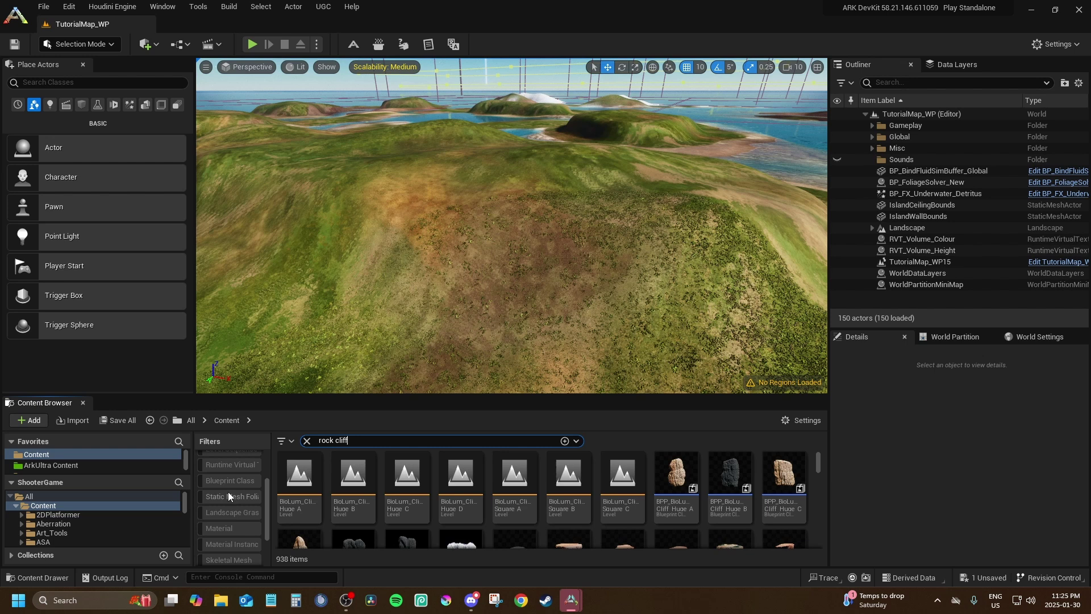
{"action": "scroll", "coordinate": [233, 499], "scroll_direction": "down", "scroll_amount": 2}
{"action": "left_click", "coordinate": [227, 539]}
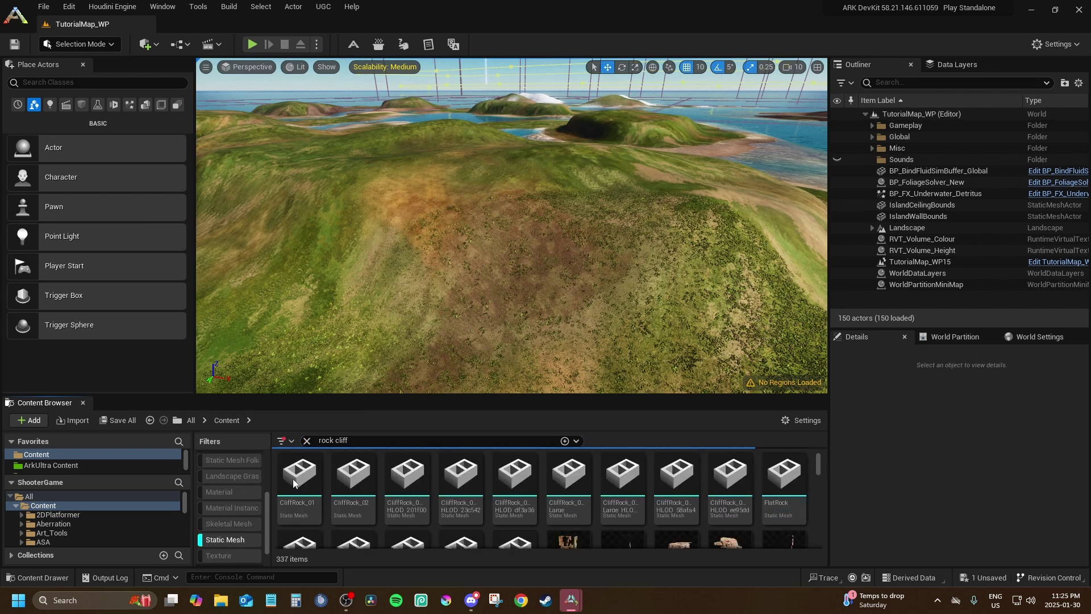
{"action": "left_click", "coordinate": [288, 442]}
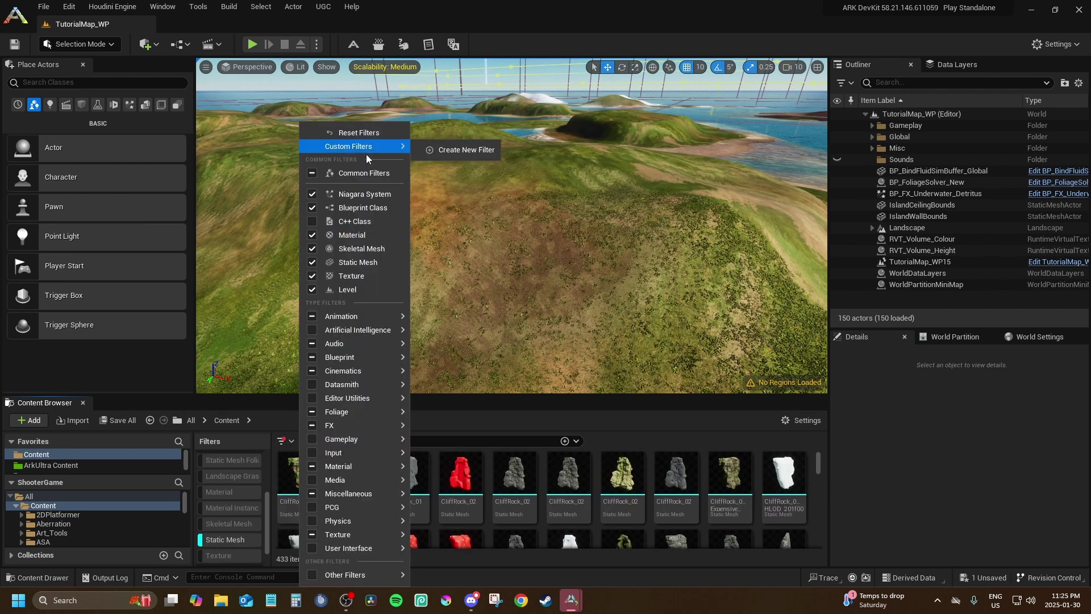
{"action": "left_click", "coordinate": [288, 442]}
Examine which levels reference the CliffRock_01 mesh in the Reference Viewer, filtered to Level assets.
{"action": "scroll", "coordinate": [565, 498], "scroll_direction": "down", "scroll_amount": 3}
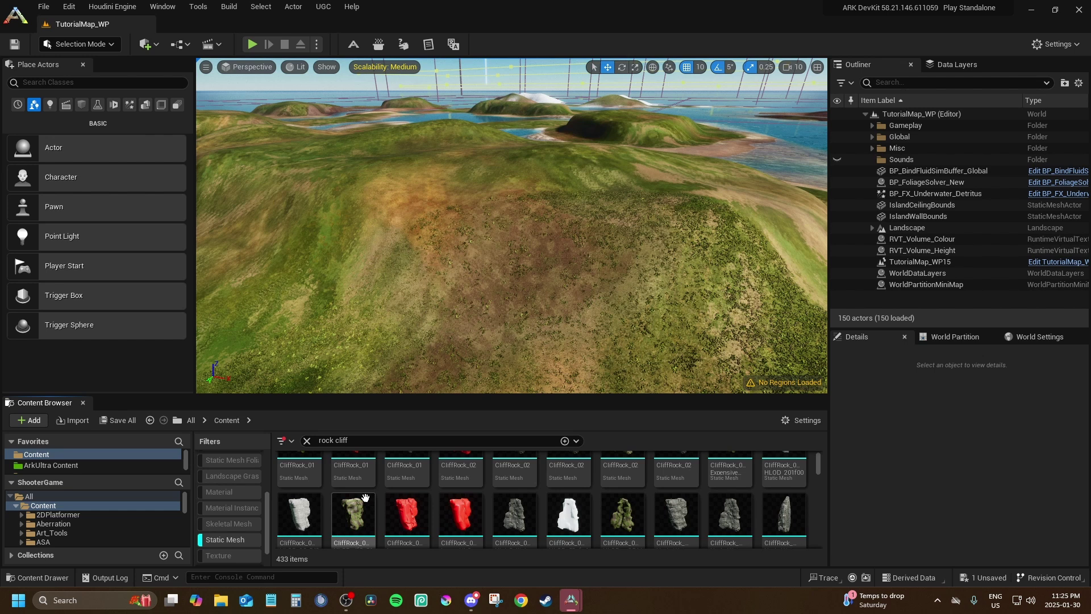
{"action": "scroll", "coordinate": [565, 499], "scroll_direction": "up", "scroll_amount": 10}
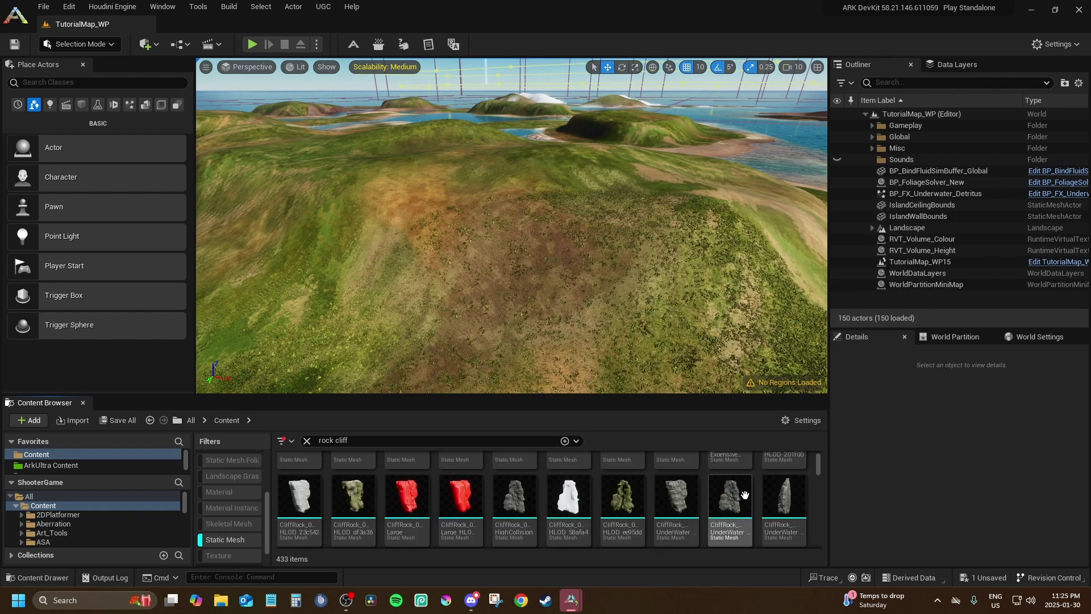
{"action": "scroll", "coordinate": [629, 491], "scroll_direction": "down", "scroll_amount": 10}
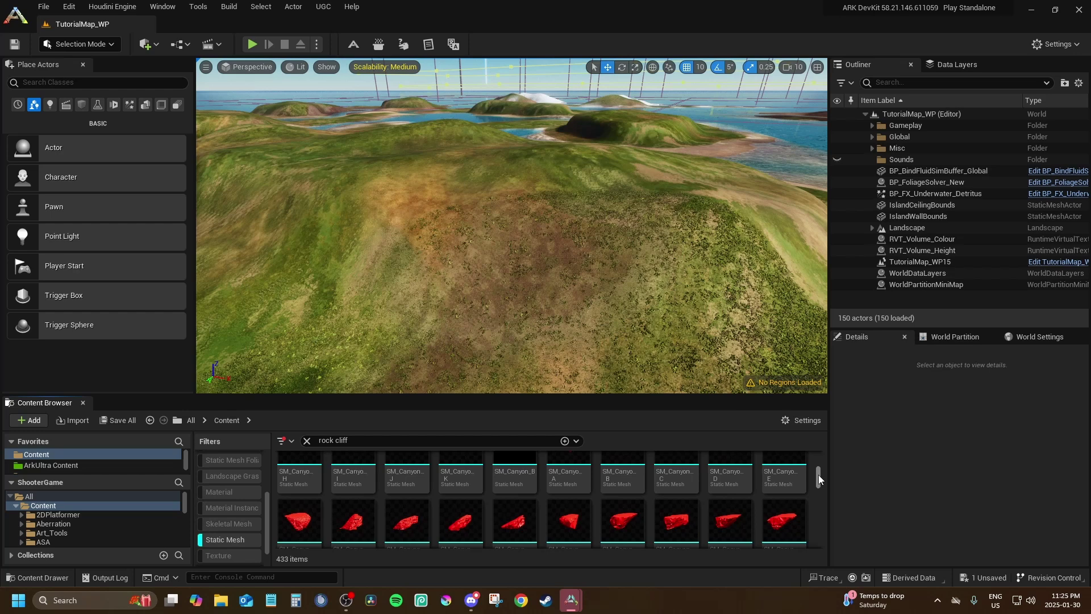
{"action": "scroll", "coordinate": [818, 477], "scroll_direction": "up", "scroll_amount": 10}
{"action": "right_click", "coordinate": [312, 484]}
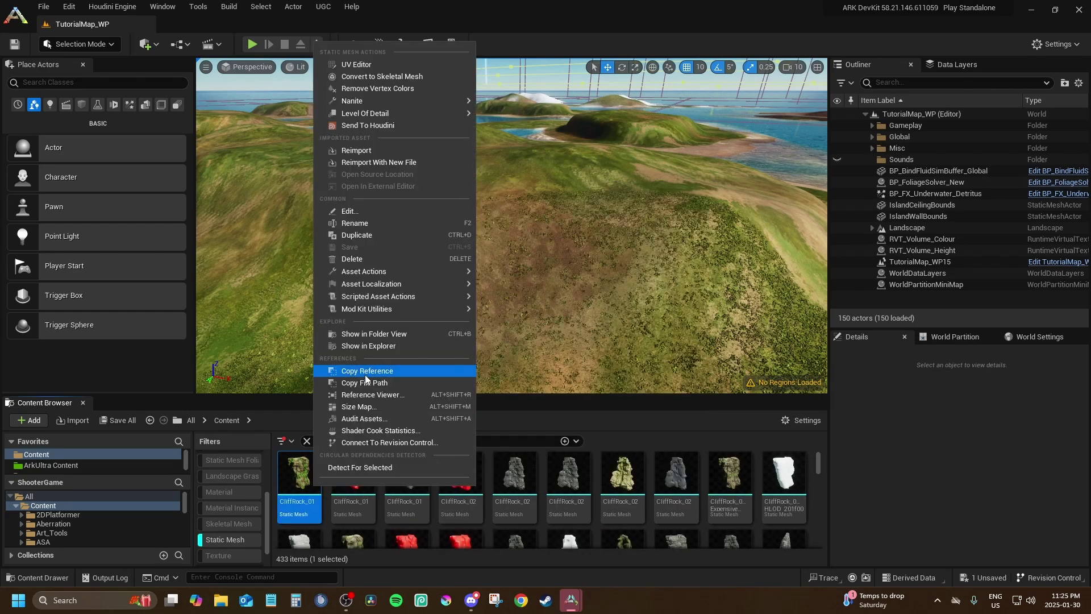
{"action": "left_click", "coordinate": [376, 397]}
{"action": "scroll", "coordinate": [376, 397], "scroll_direction": "up", "scroll_amount": 6}
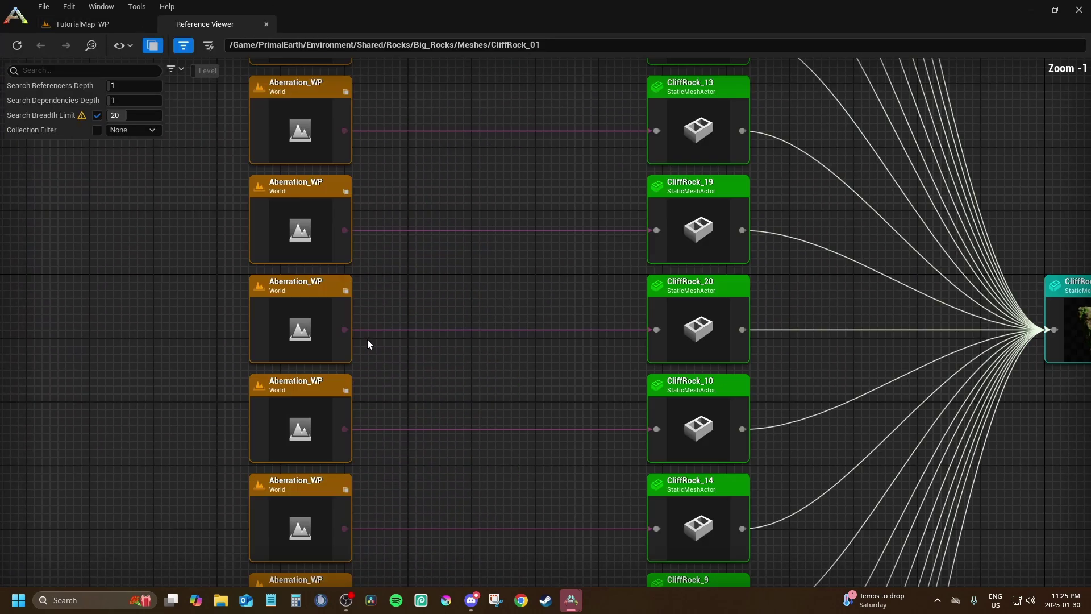
{"action": "scroll", "coordinate": [257, 124], "scroll_direction": "down", "scroll_amount": 3}
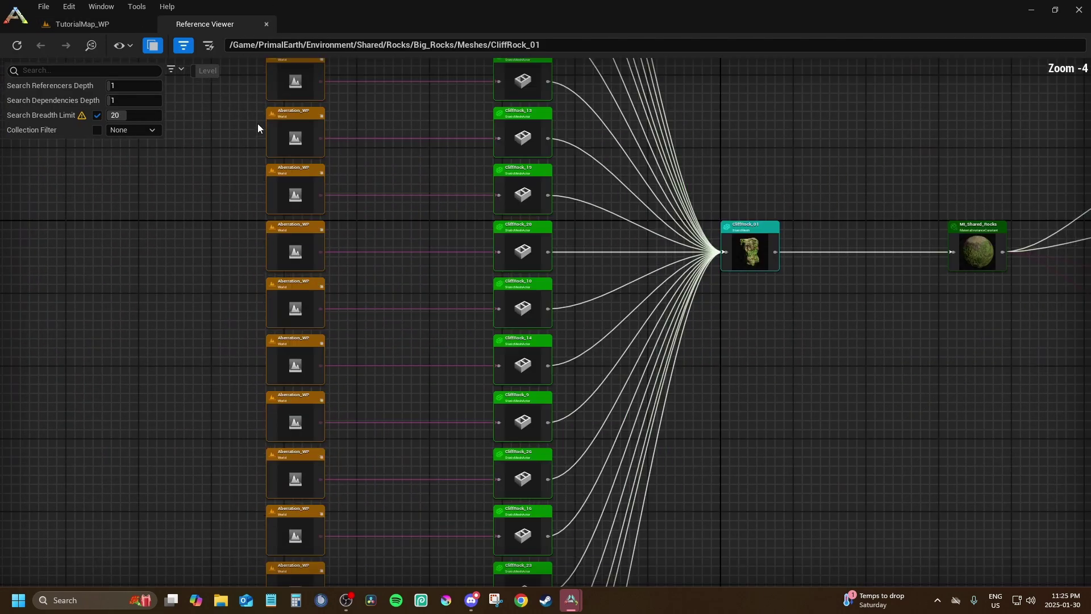
{"action": "left_click", "coordinate": [215, 76]}
{"action": "scroll", "coordinate": [292, 180], "scroll_direction": "up", "scroll_amount": 3}
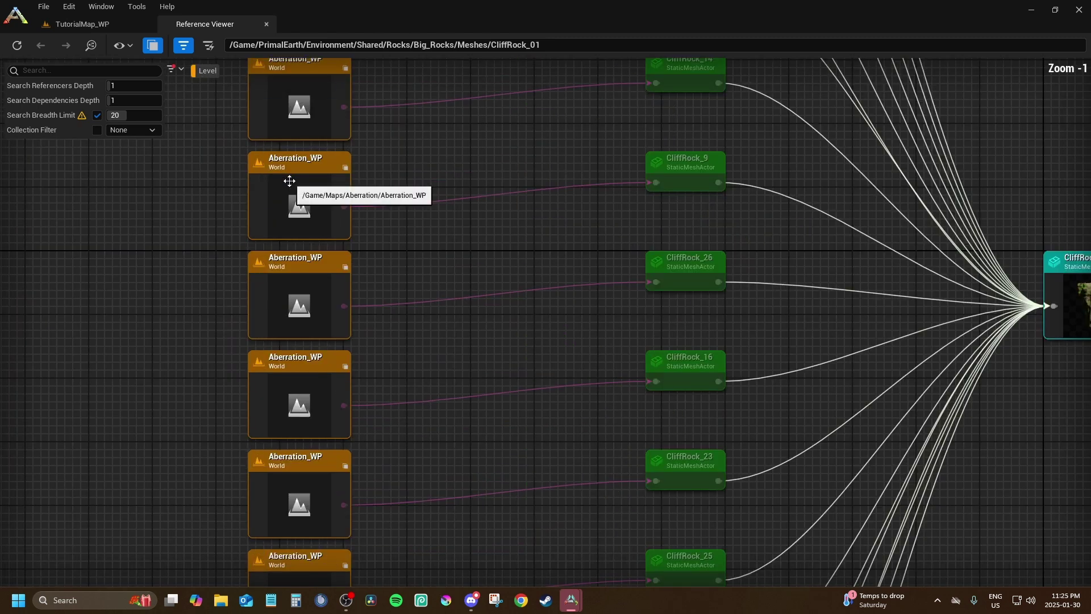
{"action": "left_click", "coordinate": [267, 25]}
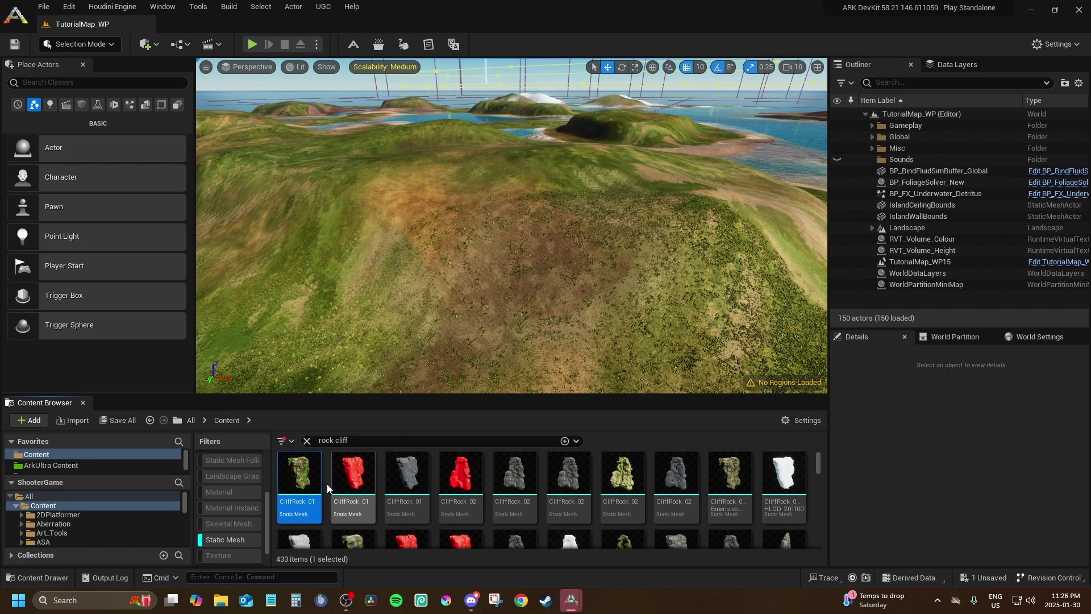
Place the CliffRock_01 mesh on the grassy hillside and scale it uniformly.
{"action": "key", "text": "r"}
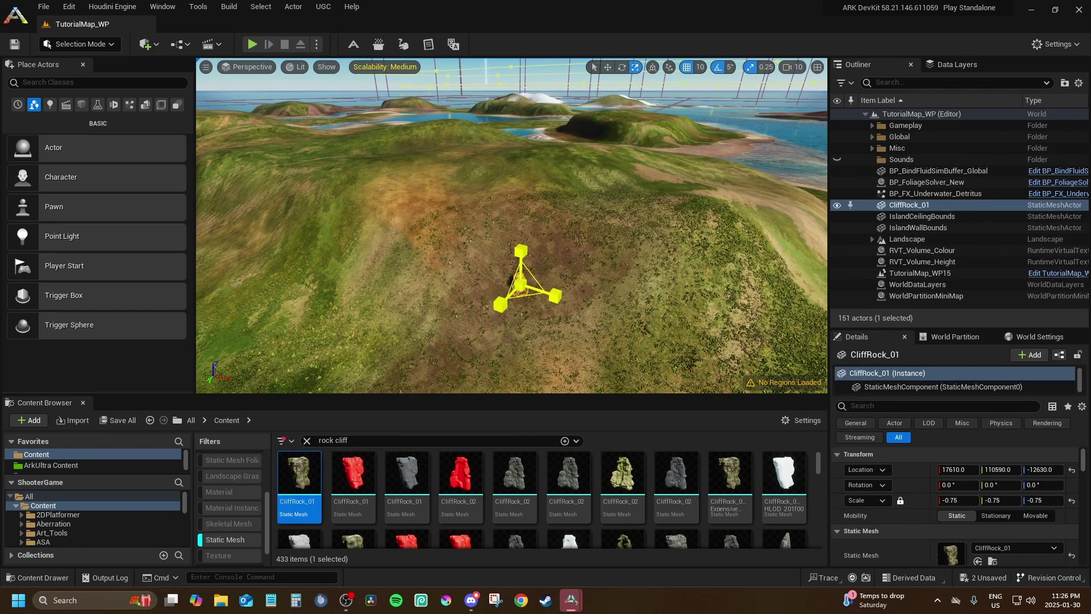
{"action": "left_click_drag", "start_coordinate": [520, 284], "coordinate": [557, 248]}
{"action": "key", "text": "w"}
{"action": "right_click_drag", "start_coordinate": [520, 284], "coordinate": [568, 287]}
{"action": "scroll", "coordinate": [521, 284], "scroll_direction": "down", "scroll_amount": 3}
{"action": "key", "text": "s"}
{"action": "key", "text": "s"}
{"action": "key", "text": "w"}
{"action": "key", "text": "s"}
{"action": "key", "text": "w"}
Locate the MI_Shared_Rocks material assigned to the placed rock's Element 0 in its content folder.
{"action": "scroll", "coordinate": [943, 551], "scroll_direction": "down", "scroll_amount": 8}
{"action": "scroll", "coordinate": [919, 482], "scroll_direction": "up", "scroll_amount": 1}
{"action": "scroll", "coordinate": [919, 481], "scroll_direction": "up", "scroll_amount": 2}
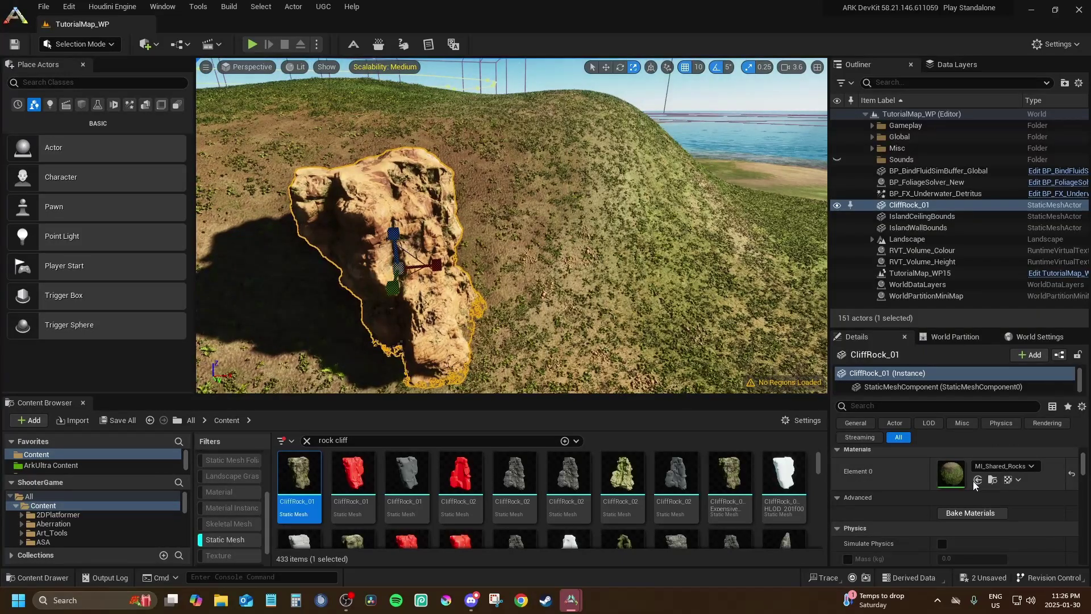
{"action": "left_click", "coordinate": [991, 480]}
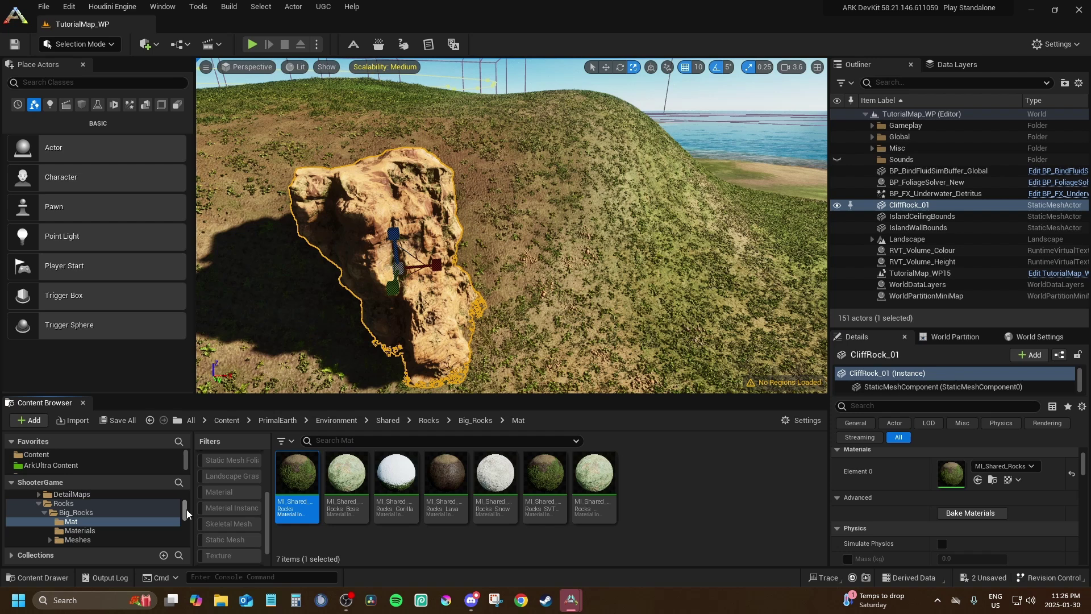
Copy MI_Shared_Rocks into the Assets/Environment folder of TutorialMap Content and open that folder.
{"action": "left_click_drag", "start_coordinate": [186, 509], "coordinate": [186, 576]}
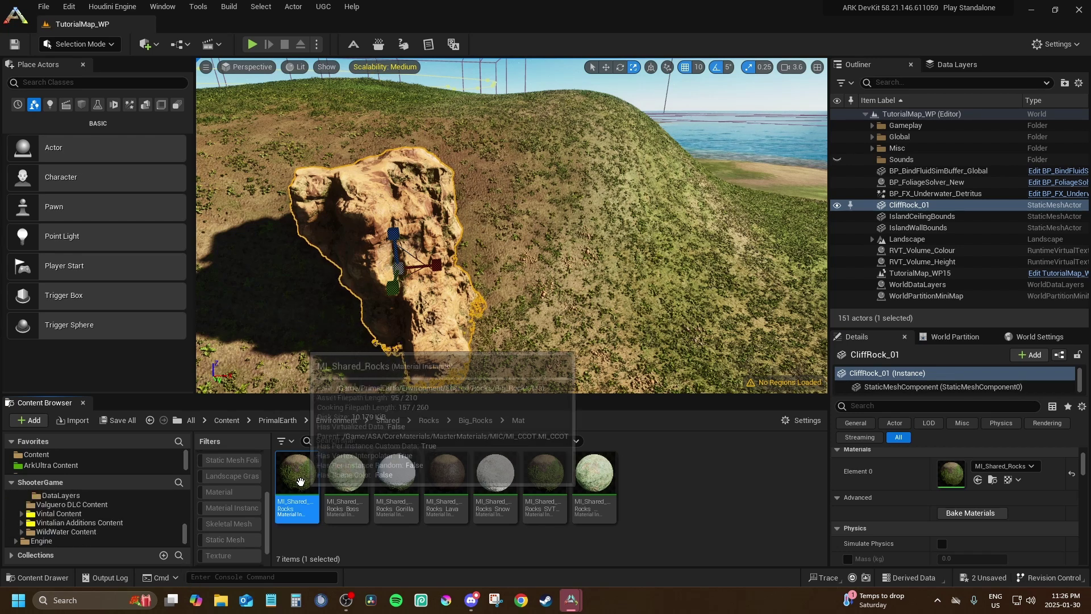
{"action": "scroll", "coordinate": [136, 510], "scroll_direction": "up", "scroll_amount": 3}
{"action": "scroll", "coordinate": [136, 509], "scroll_direction": "up", "scroll_amount": 3}
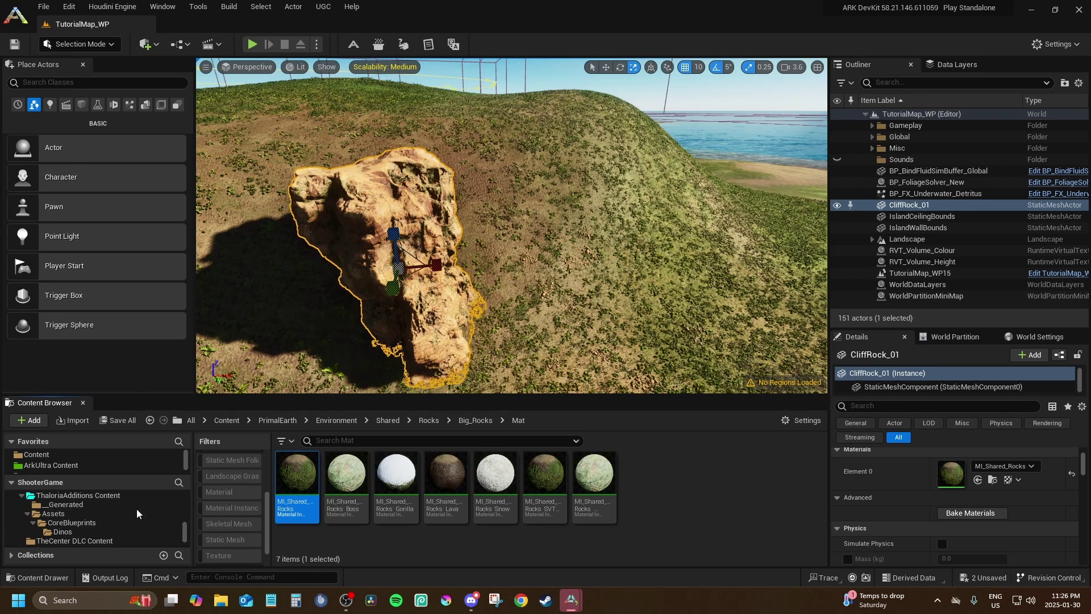
{"action": "scroll", "coordinate": [113, 500], "scroll_direction": "up", "scroll_amount": 2}
{"action": "scroll", "coordinate": [114, 500], "scroll_direction": "down", "scroll_amount": 3}
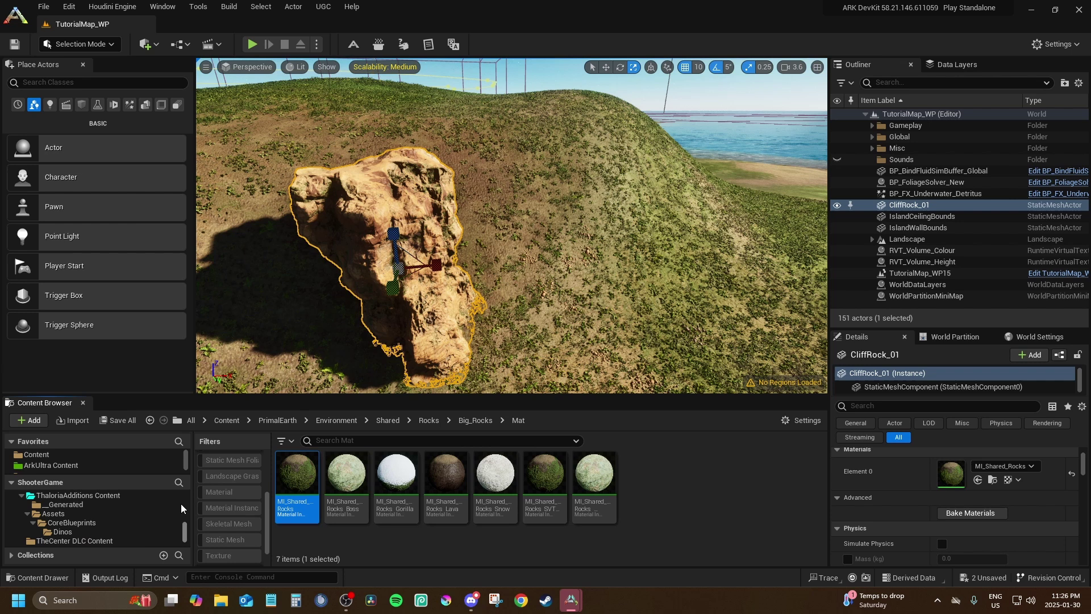
{"action": "scroll", "coordinate": [81, 514], "scroll_direction": "up", "scroll_amount": 1}
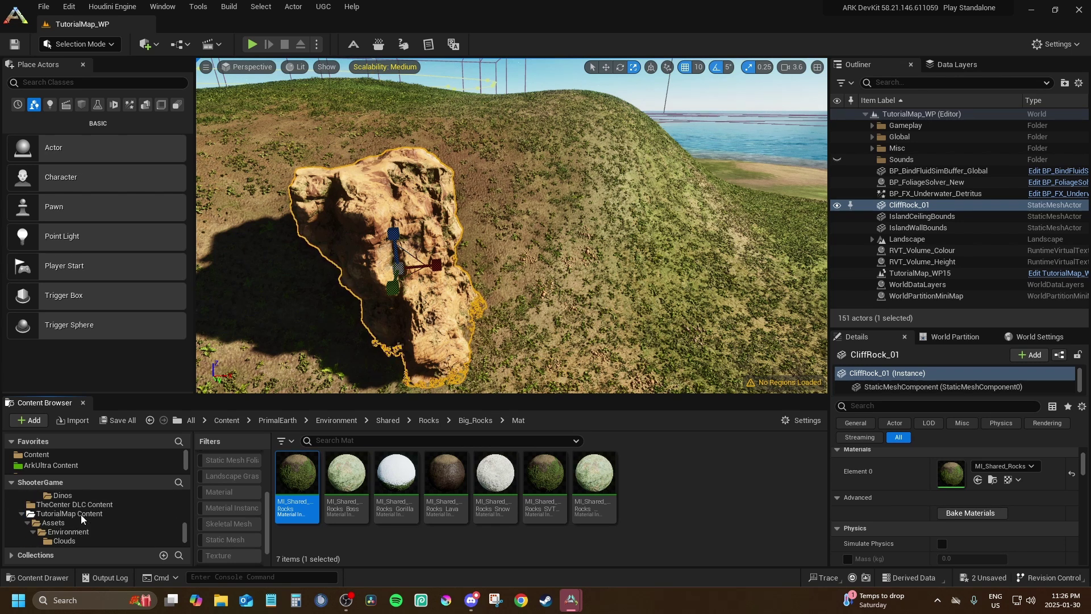
{"action": "scroll", "coordinate": [82, 513], "scroll_direction": "down", "scroll_amount": 2}
{"action": "left_click_drag", "start_coordinate": [295, 483], "coordinate": [70, 497]}
{"action": "left_click", "coordinate": [94, 530]}
{"action": "left_click", "coordinate": [62, 496]}
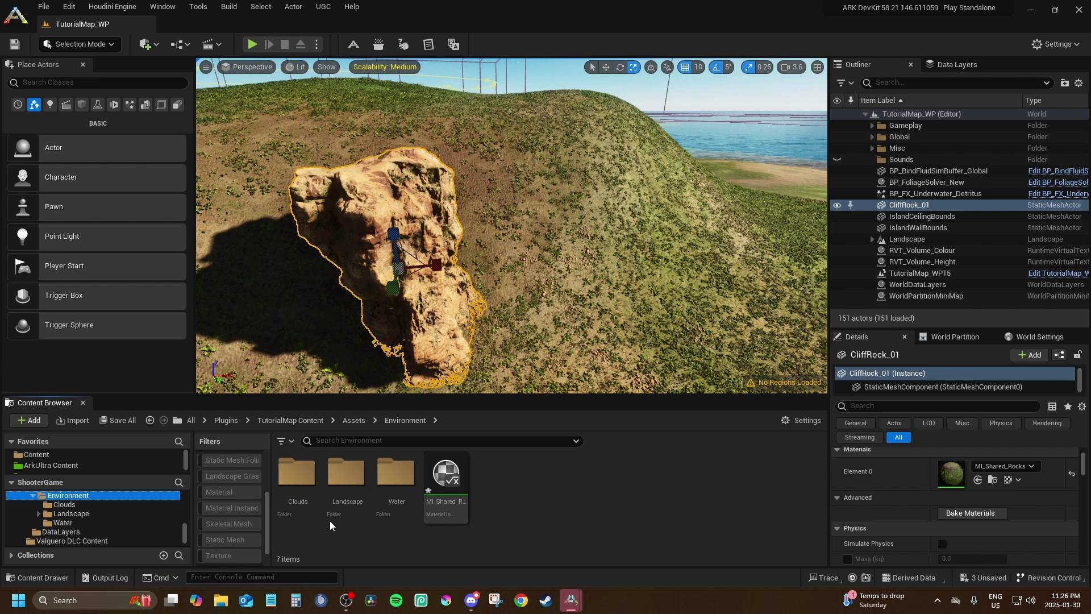
Create a Materials folder inside Environment and move the copied MI_Shared_Rocks into it.
{"action": "right_click", "coordinate": [534, 503]}
{"action": "left_click", "coordinate": [577, 110]}
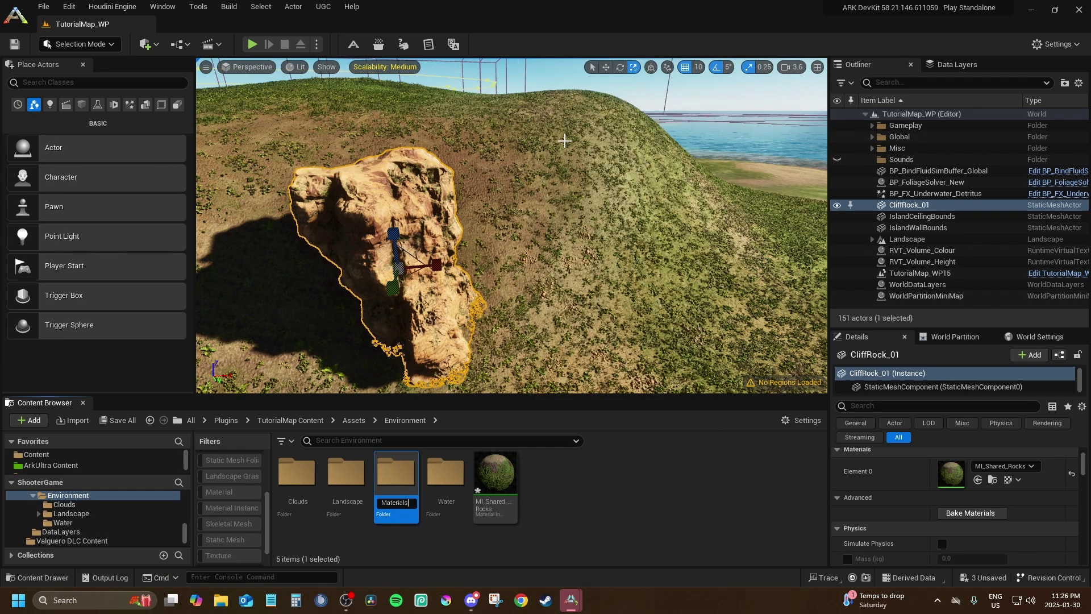
{"action": "key", "text": "Return"}
{"action": "left_click_drag", "start_coordinate": [495, 480], "coordinate": [403, 502]}
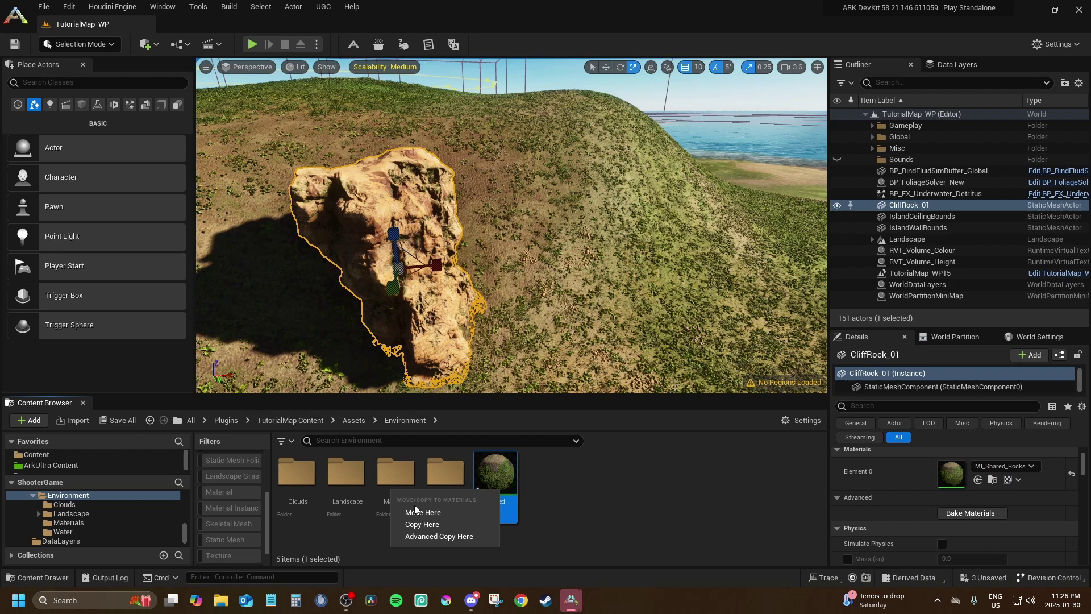
{"action": "left_click", "coordinate": [418, 509]}
Create a Rocks subfolder inside Materials and move MI_Shared_Rocks into it.
{"action": "double_click", "coordinate": [396, 468]}
{"action": "right_click", "coordinate": [422, 471]}
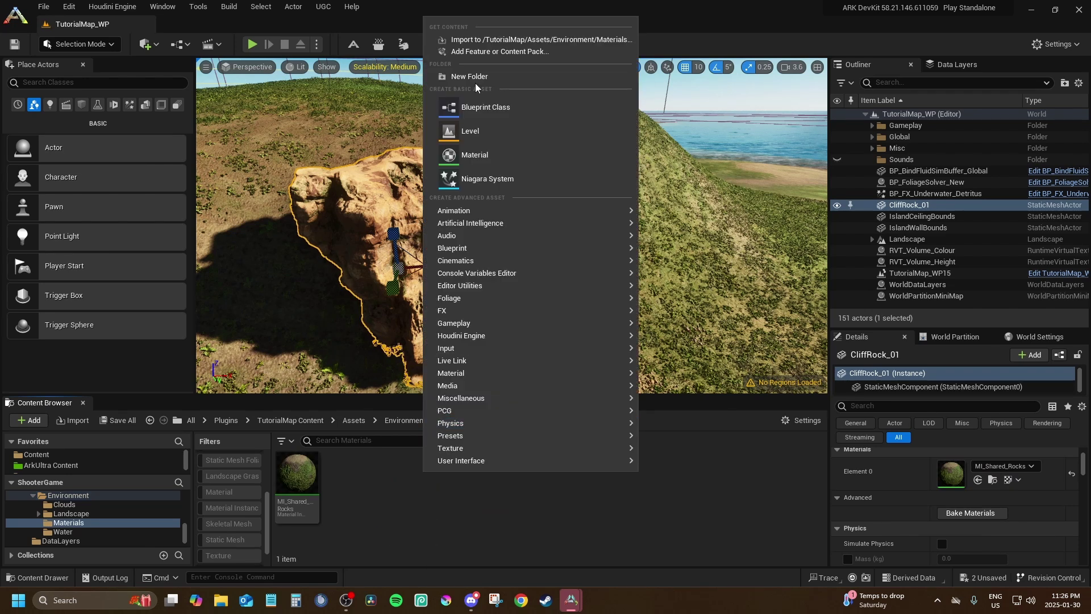
{"action": "left_click", "coordinate": [475, 83]}
{"action": "type", "text": "Rocks"}
{"action": "key", "text": "Return"}
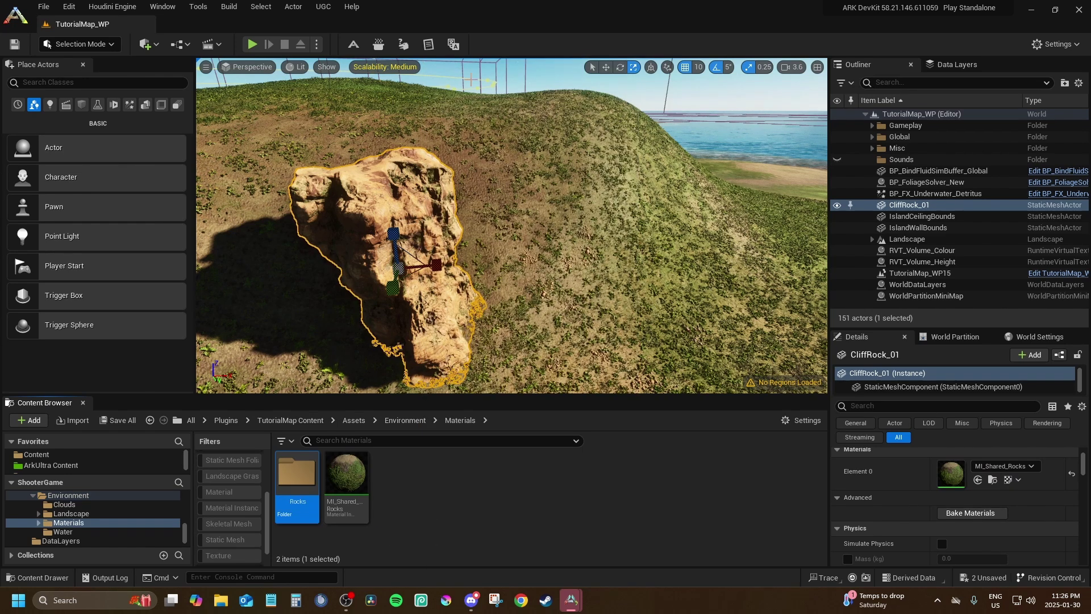
{"action": "left_click_drag", "start_coordinate": [346, 475], "coordinate": [310, 490]}
{"action": "left_click", "coordinate": [326, 510]}
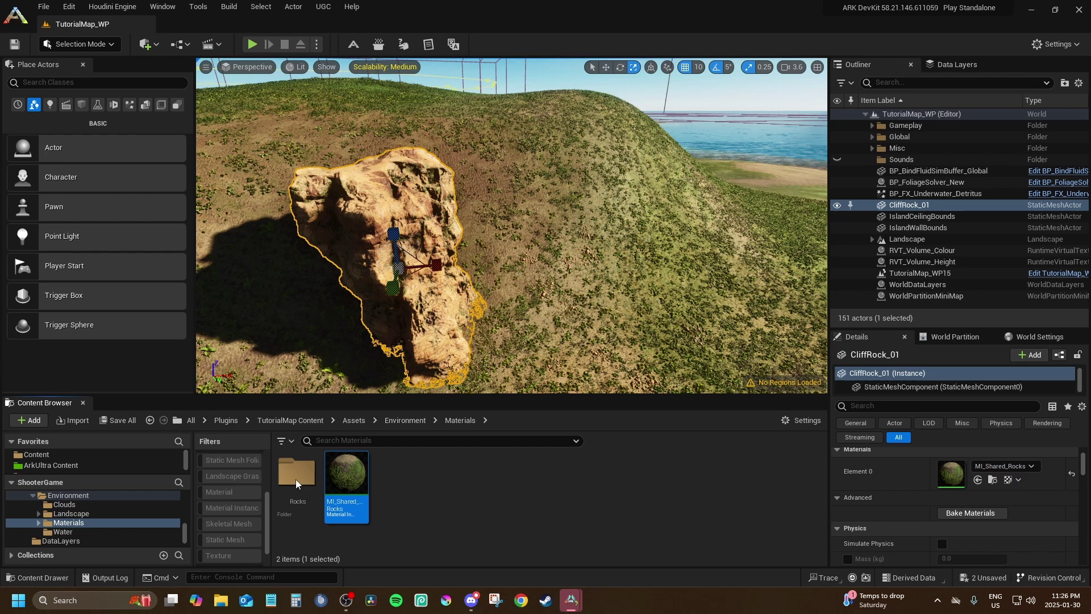
Open the MI_Shared_Rocks copy from the Rocks folder, then open its parent material MI_CCOT.
{"action": "double_click", "coordinate": [294, 476]}
{"action": "left_click", "coordinate": [295, 475]}
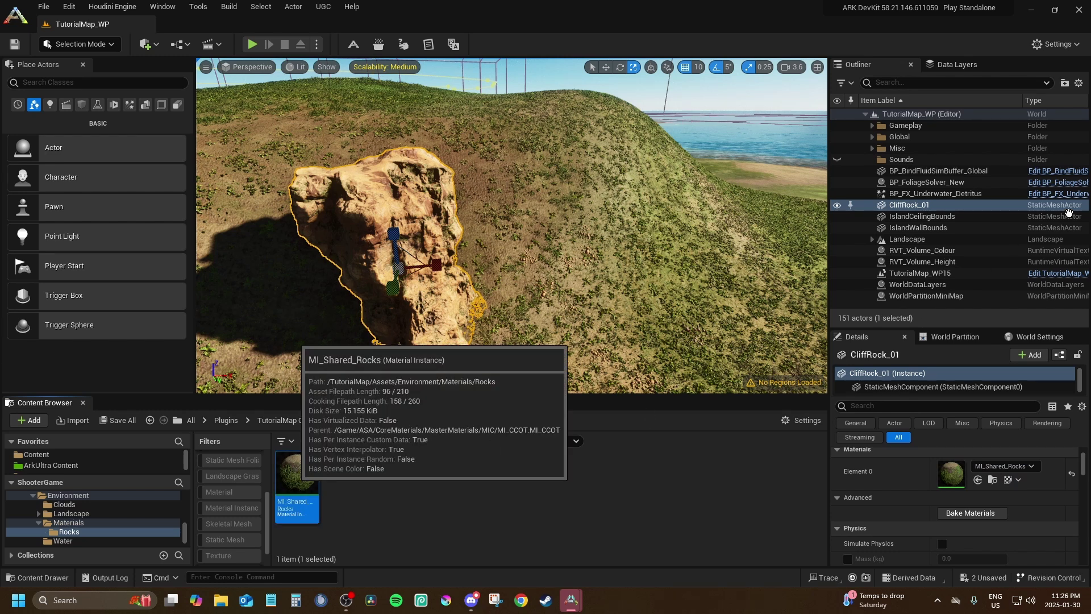
{"action": "double_click", "coordinate": [295, 476]}
{"action": "scroll", "coordinate": [1026, 522], "scroll_direction": "down", "scroll_amount": 15}
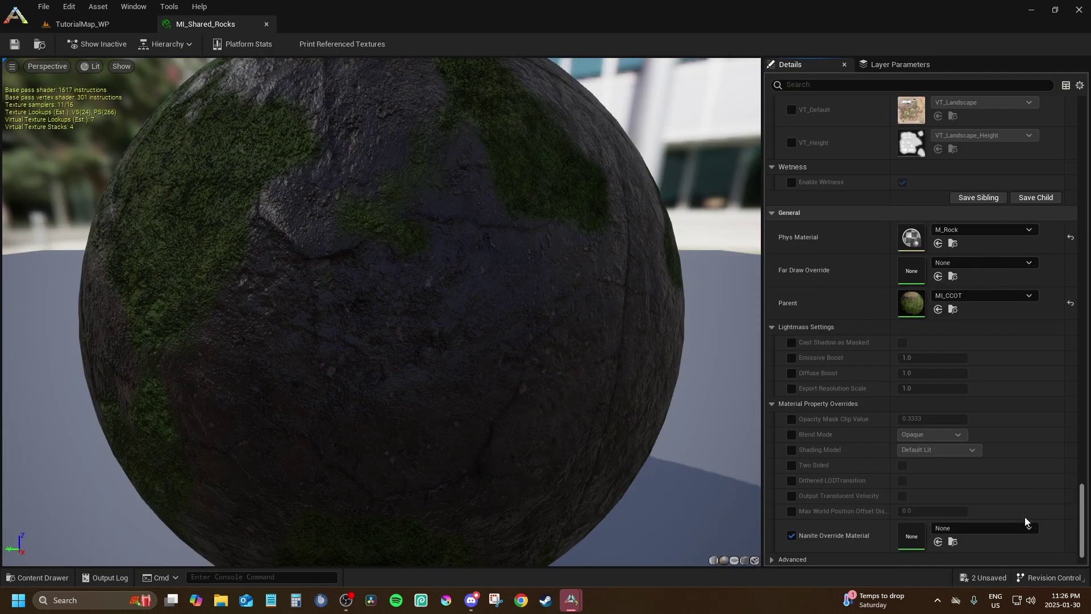
{"action": "scroll", "coordinate": [948, 351], "scroll_direction": "up", "scroll_amount": 2}
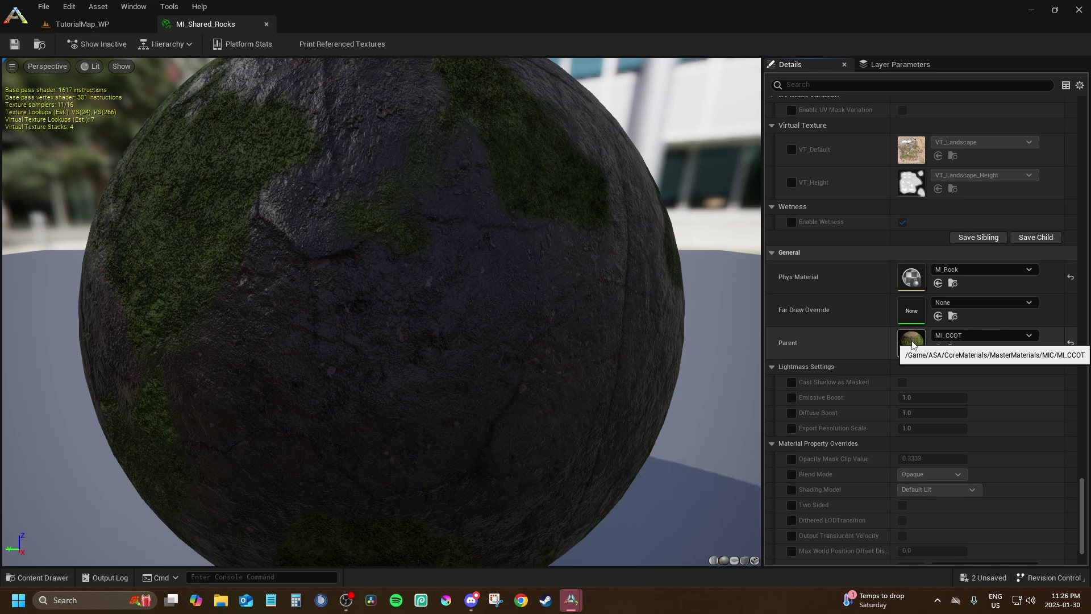
{"action": "double_click", "coordinate": [912, 343]}
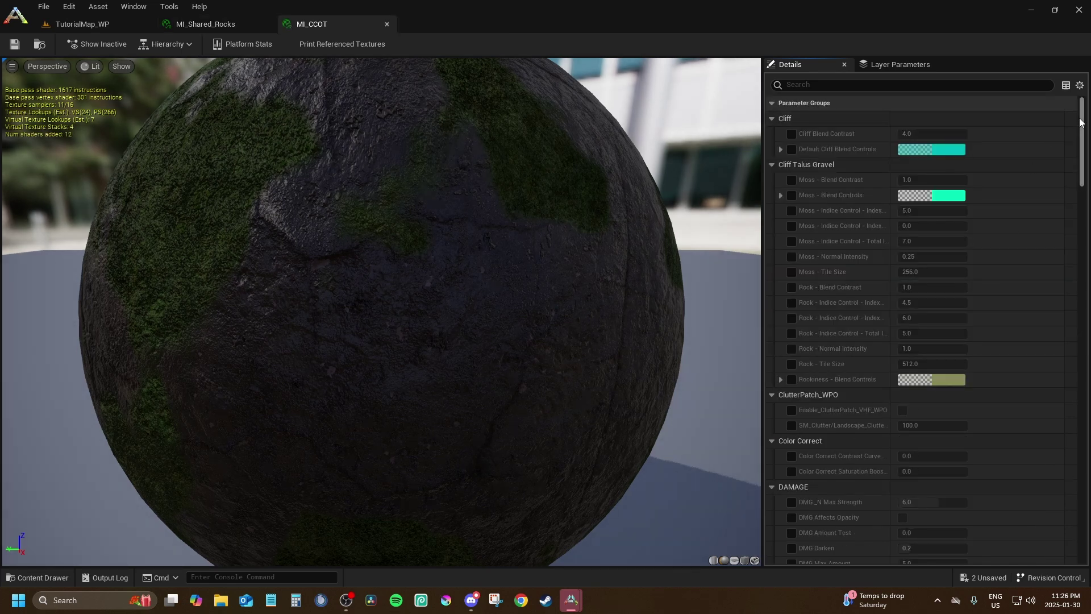
Open MI_CCOT's parent instance MI_RockMK2 and locate its own parent, MM_ASA_Rock_MK2, in the content folders.
{"action": "scroll", "coordinate": [1042, 481], "scroll_direction": "down", "scroll_amount": 10}
{"action": "scroll", "coordinate": [1042, 479], "scroll_direction": "down", "scroll_amount": 10}
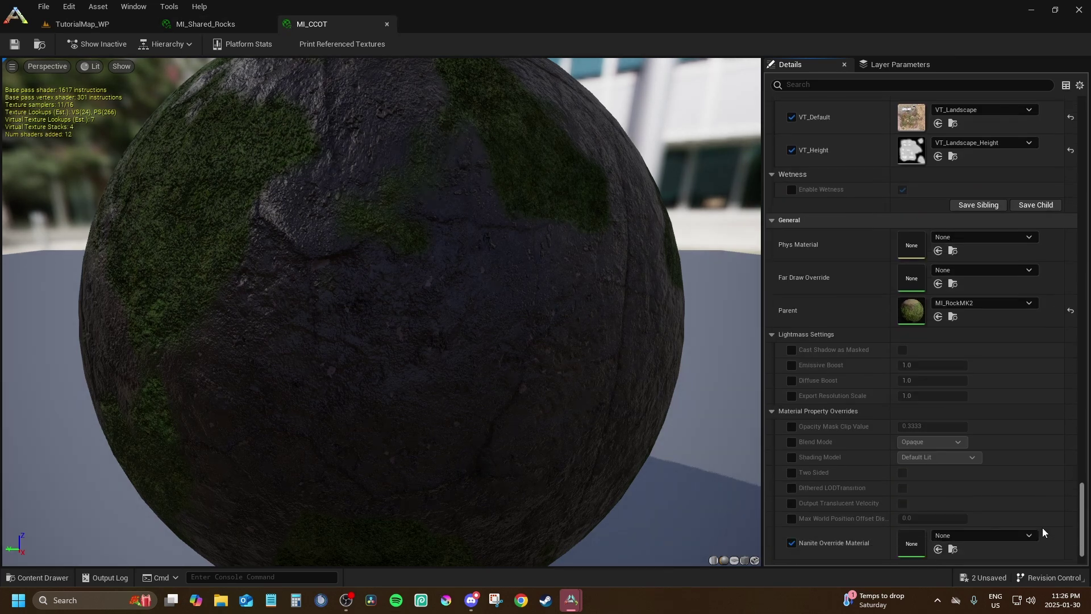
{"action": "double_click", "coordinate": [911, 307]}
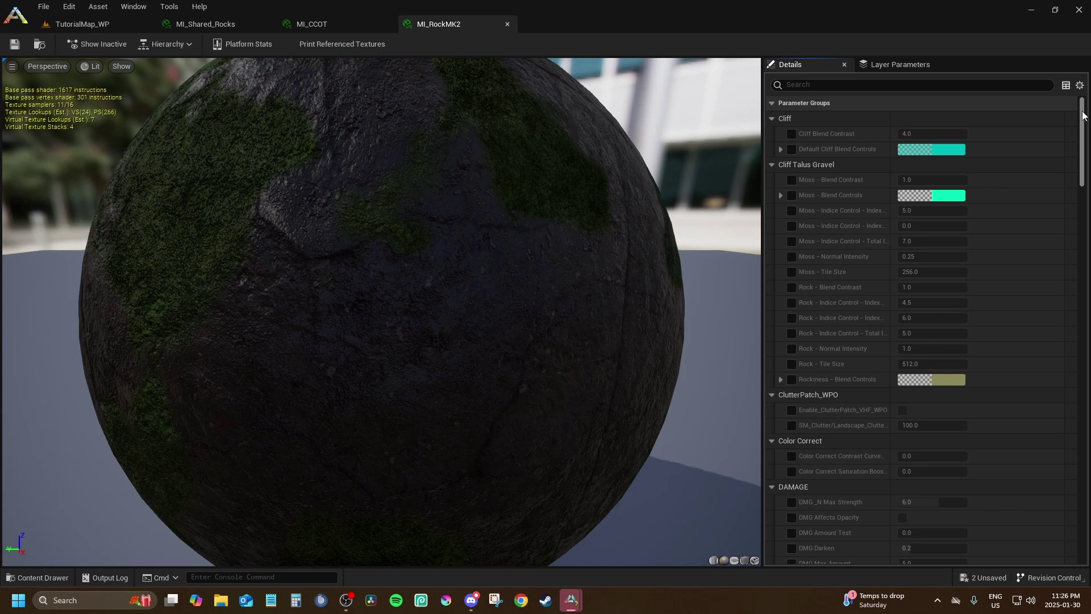
{"action": "scroll", "coordinate": [944, 340], "scroll_direction": "down", "scroll_amount": 15}
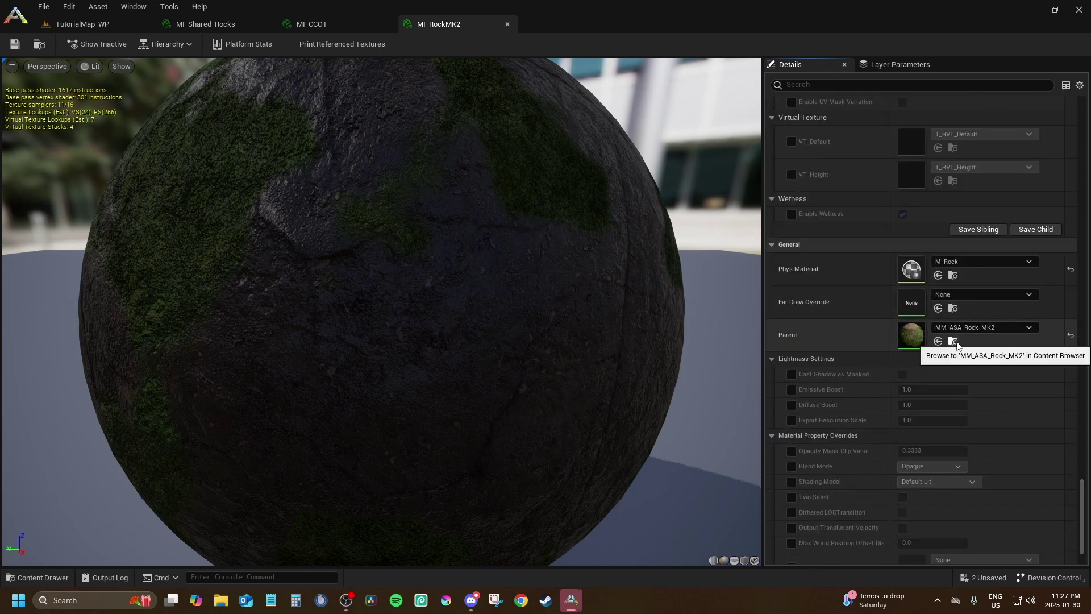
{"action": "left_click", "coordinate": [954, 340]}
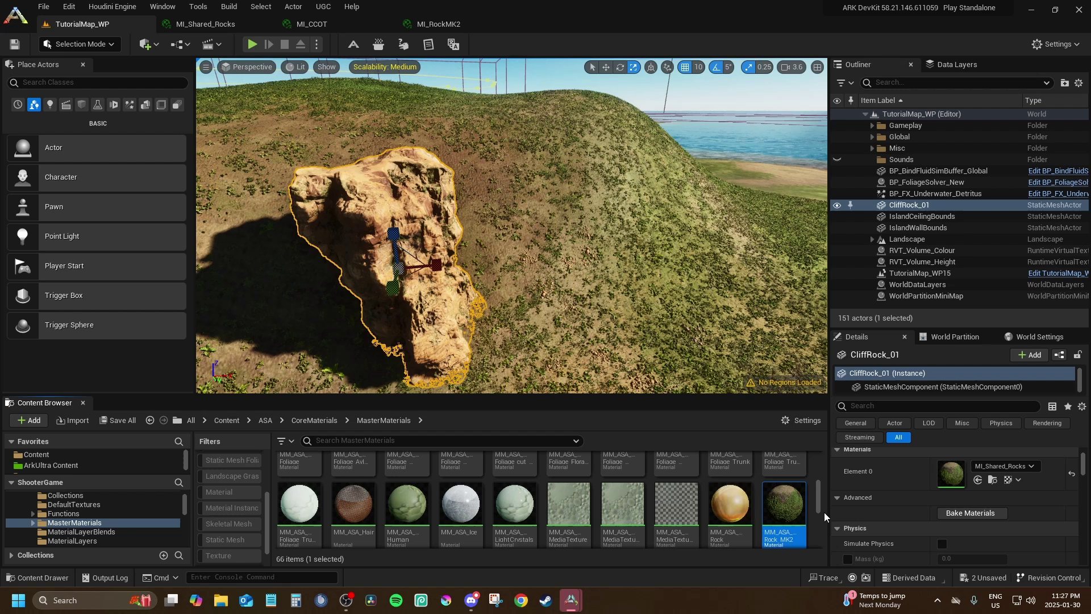
Copy MM_ASA_Rock_MK2 into the TutorialMap Content Environment/Materials/Rocks folder and open that folder.
{"action": "scroll", "coordinate": [179, 517], "scroll_direction": "down", "scroll_amount": 5}
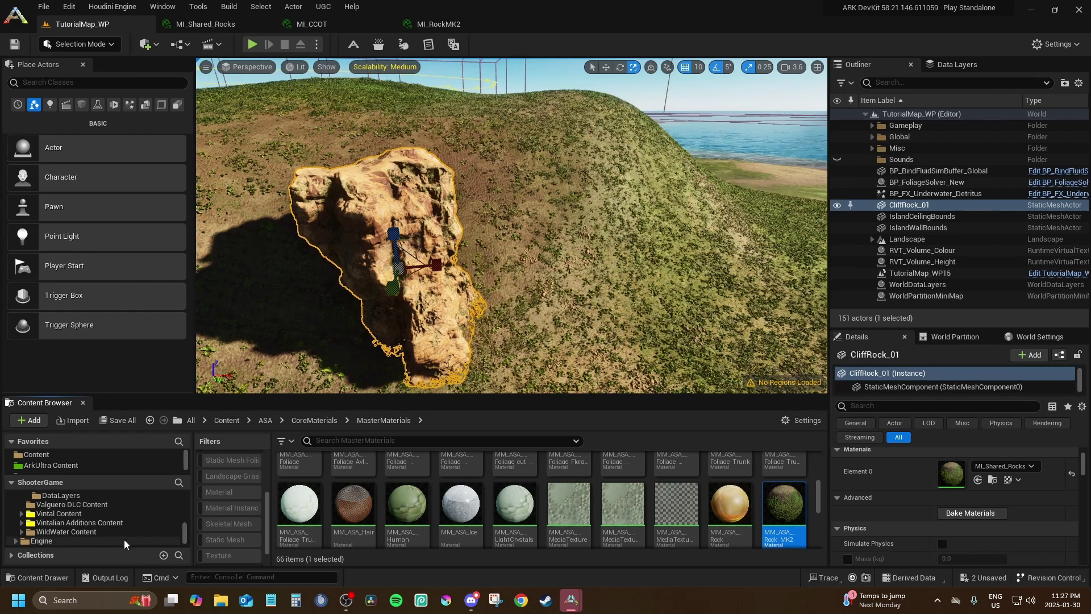
{"action": "scroll", "coordinate": [118, 538], "scroll_direction": "down", "scroll_amount": 2}
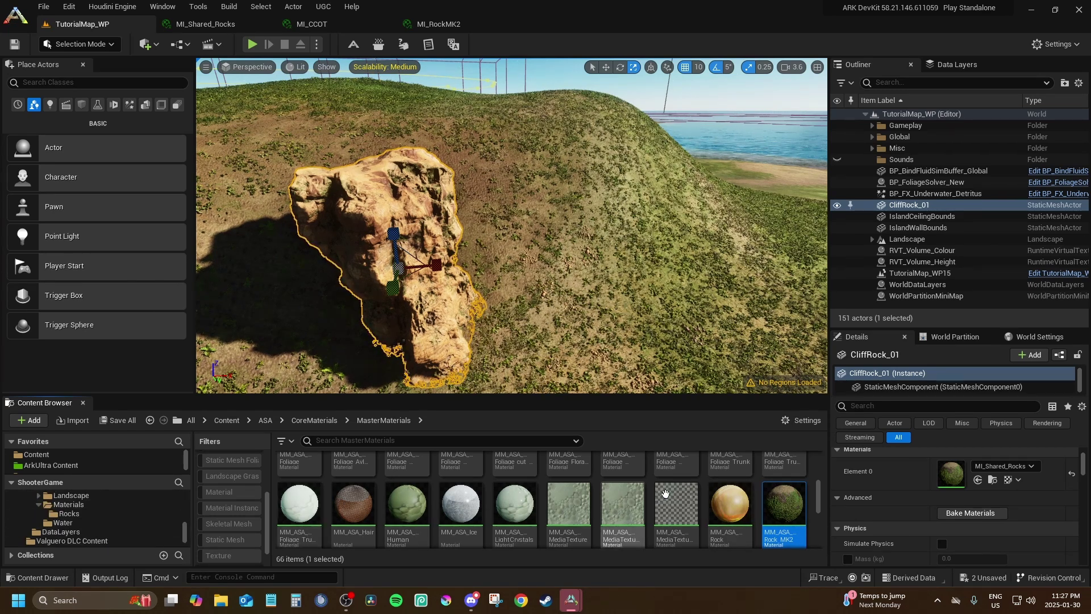
{"action": "left_click_drag", "start_coordinate": [783, 510], "coordinate": [66, 514]}
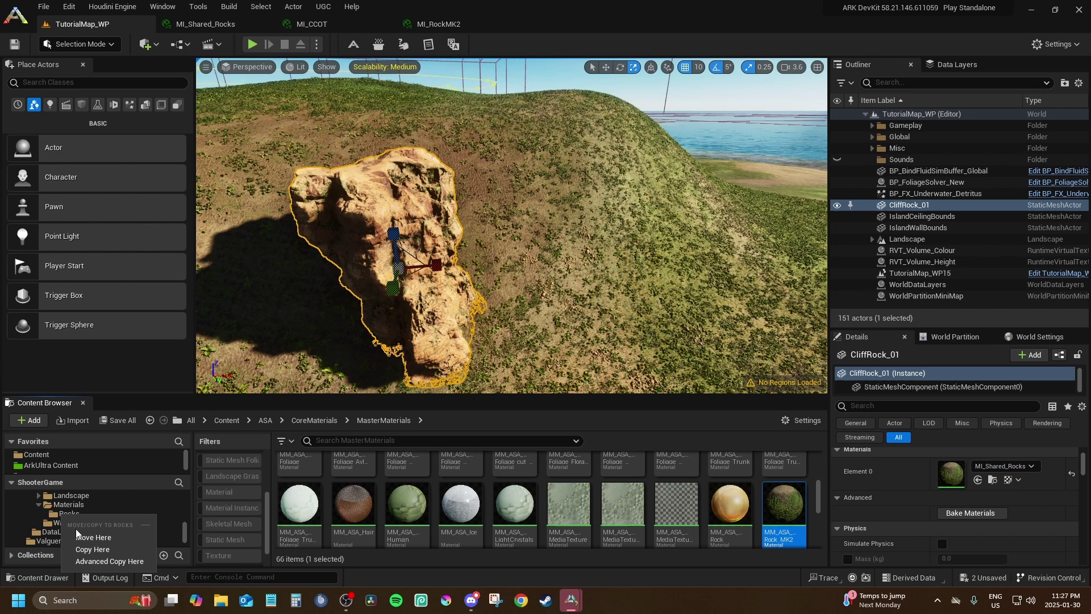
{"action": "left_click", "coordinate": [89, 548]}
{"action": "left_click", "coordinate": [70, 513]}
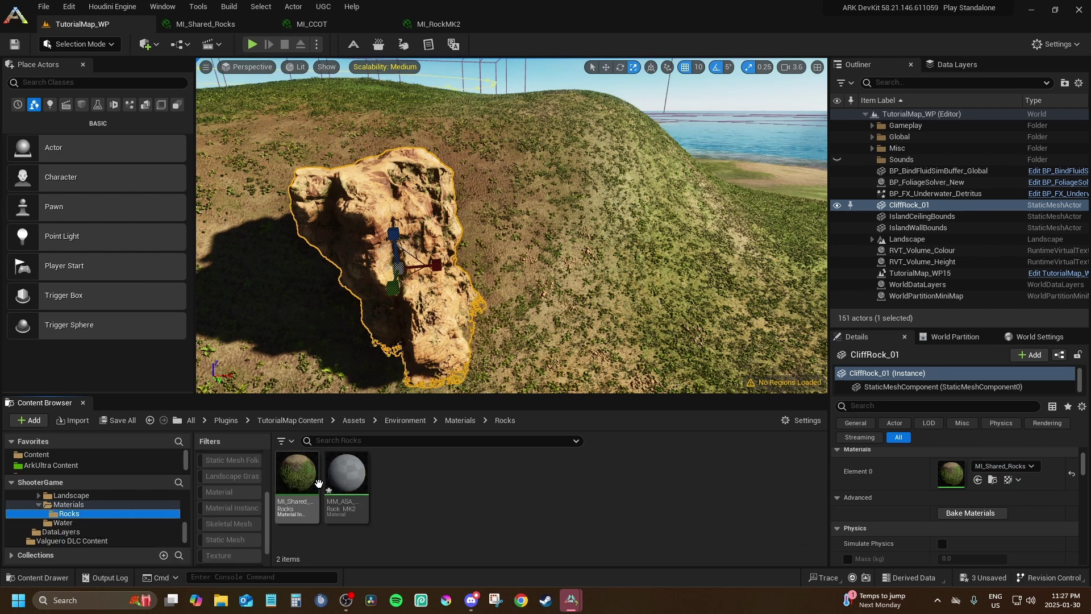
Rename the MI_Shared_Rocks copy as MI_Shared_Rocks_Tutorial.
{"action": "right_click", "coordinate": [296, 486]}
{"action": "left_click", "coordinate": [339, 214]}
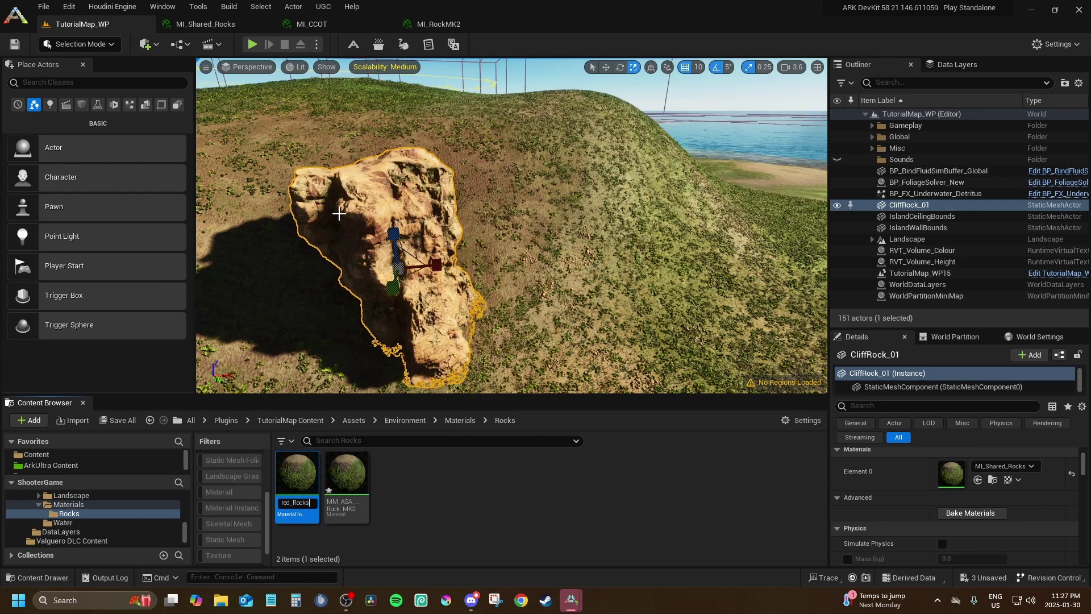
{"action": "type", "text": "_Tu"}
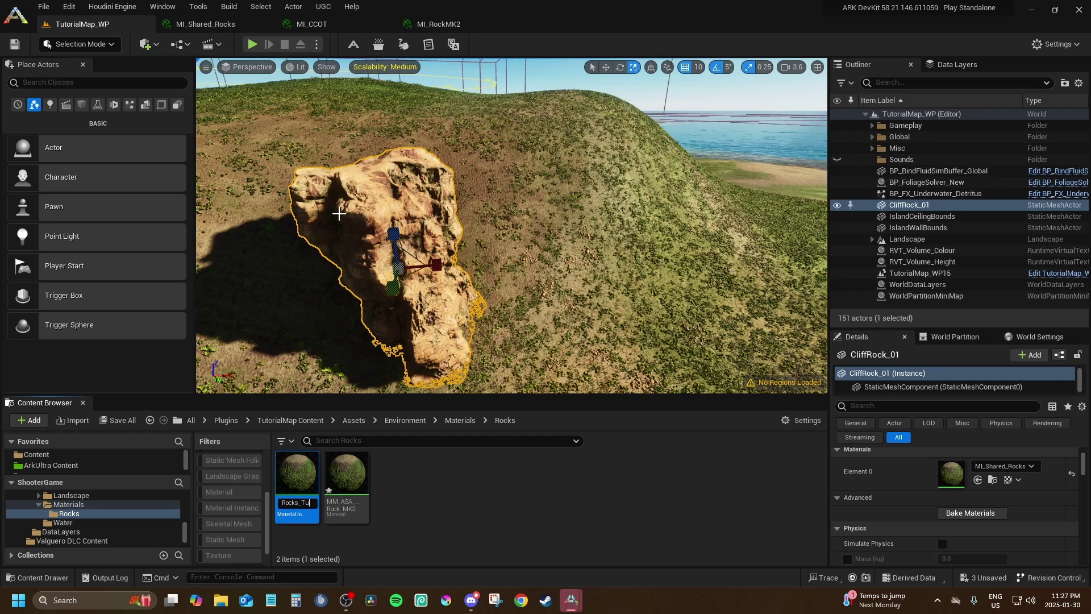
{"action": "type", "text": "rpoa"}
{"action": "key", "text": "BackSpace"}
{"action": "key", "text": "BackSpace"}
{"action": "key", "text": "BackSpace"}
{"action": "key", "text": "BackSpace"}
{"action": "type", "text": "t"}
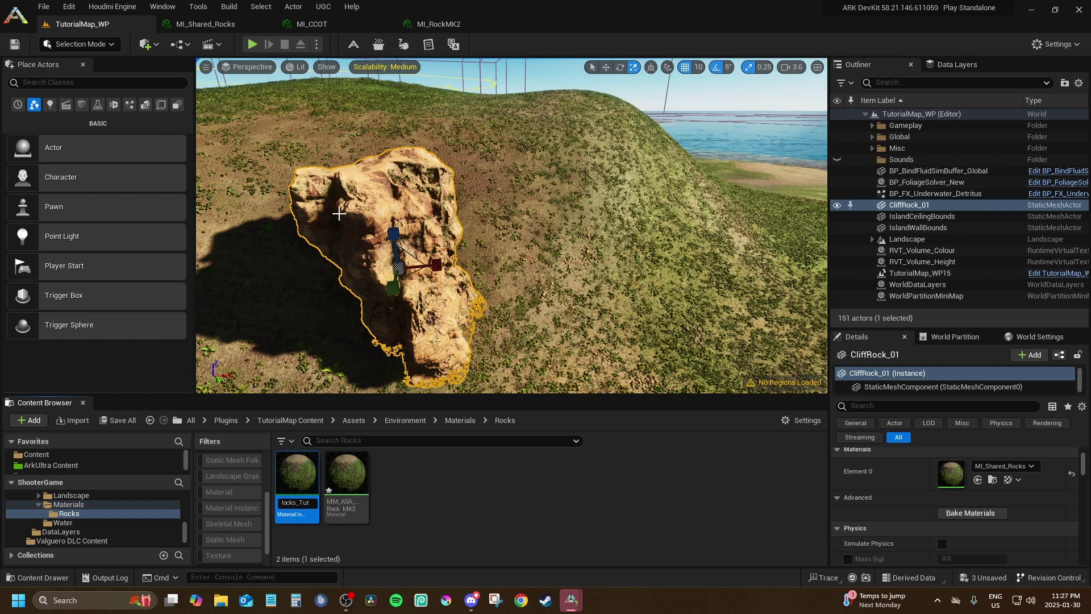
{"action": "type", "text": "orial"}
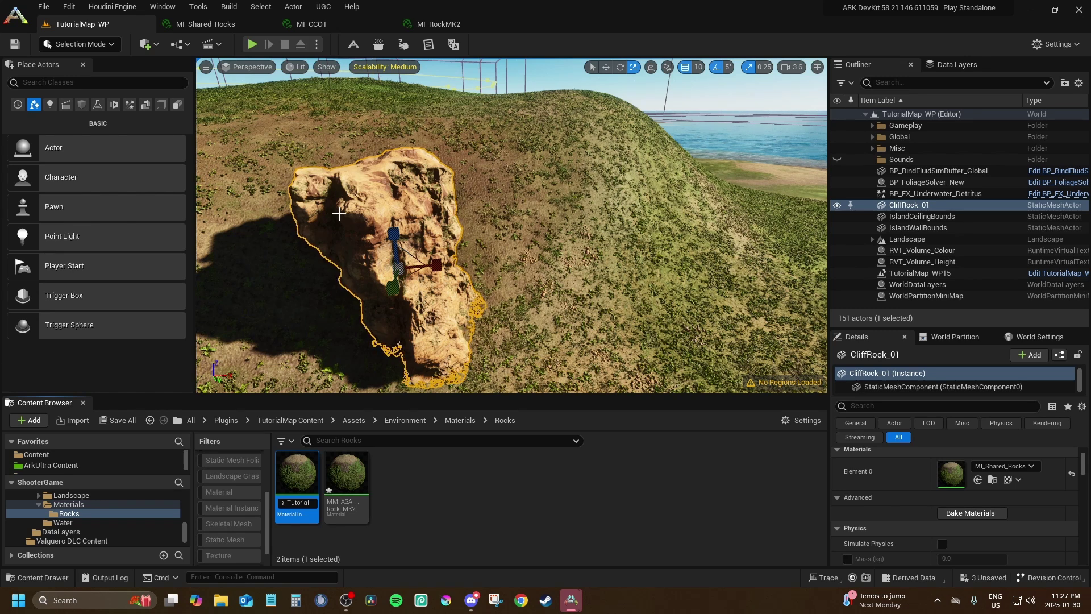
{"action": "key", "text": "Return"}
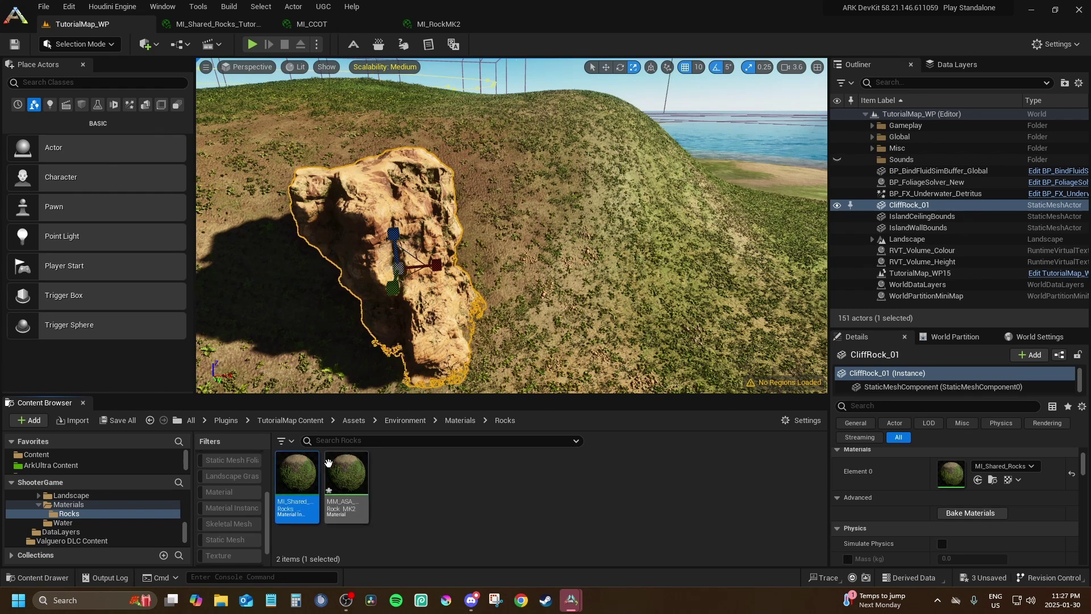
Rename the MM_ASA_Rock_MK2 copy as MM_ASA_Rock_MK2_Tutorial.
{"action": "right_click", "coordinate": [328, 470]}
{"action": "left_click", "coordinate": [367, 207]}
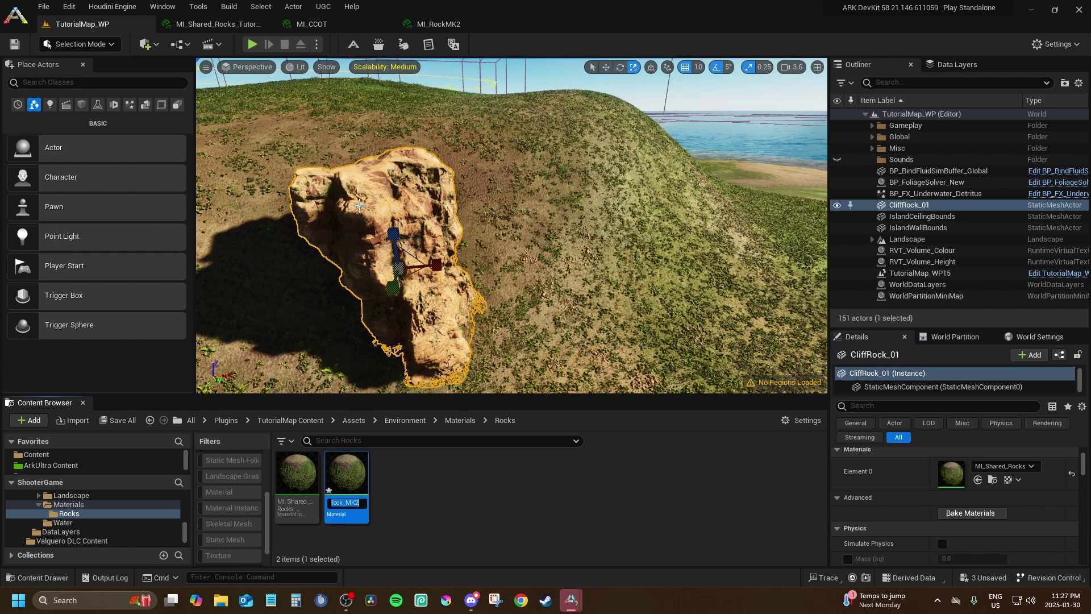
{"action": "type", "text": "_Tut"}
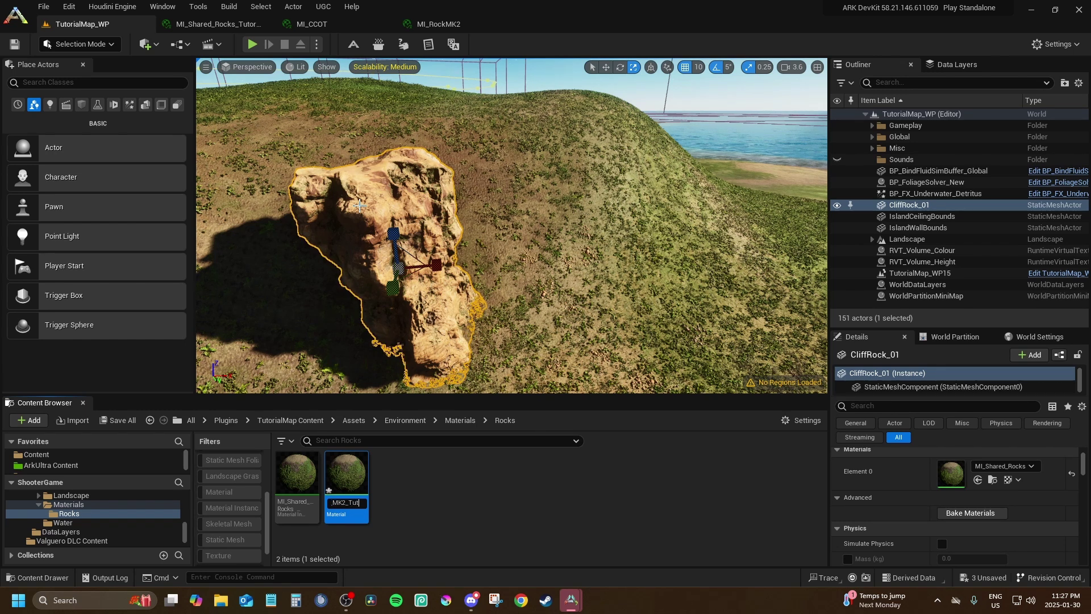
{"action": "type", "text": "orial"}
{"action": "key", "text": "Return"}
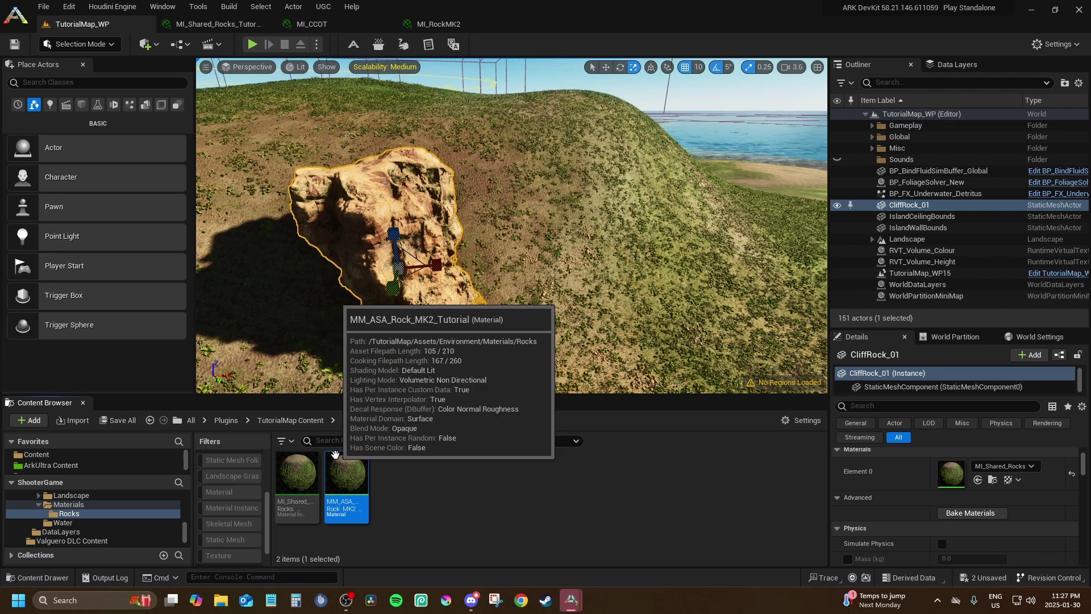
Open the MM_ASA_Rock_MK2_Tutorial material and close the MI_CCOT and MI_RockMK2 editors.
{"action": "double_click", "coordinate": [336, 456]}
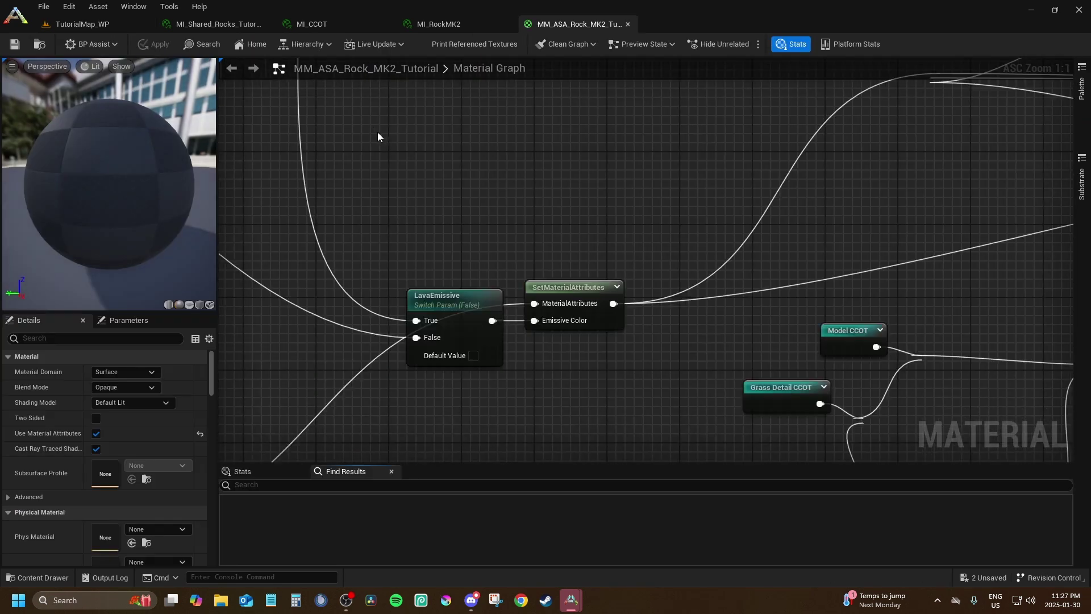
{"action": "left_click", "coordinate": [295, 23]}
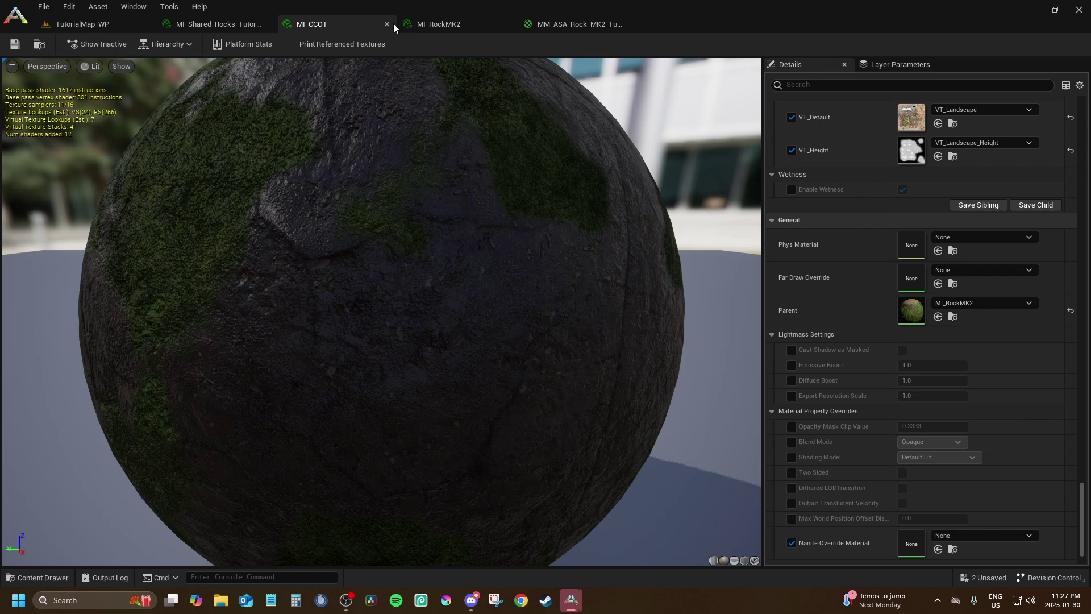
{"action": "left_click", "coordinate": [387, 24]}
{"action": "left_click", "coordinate": [387, 24]}
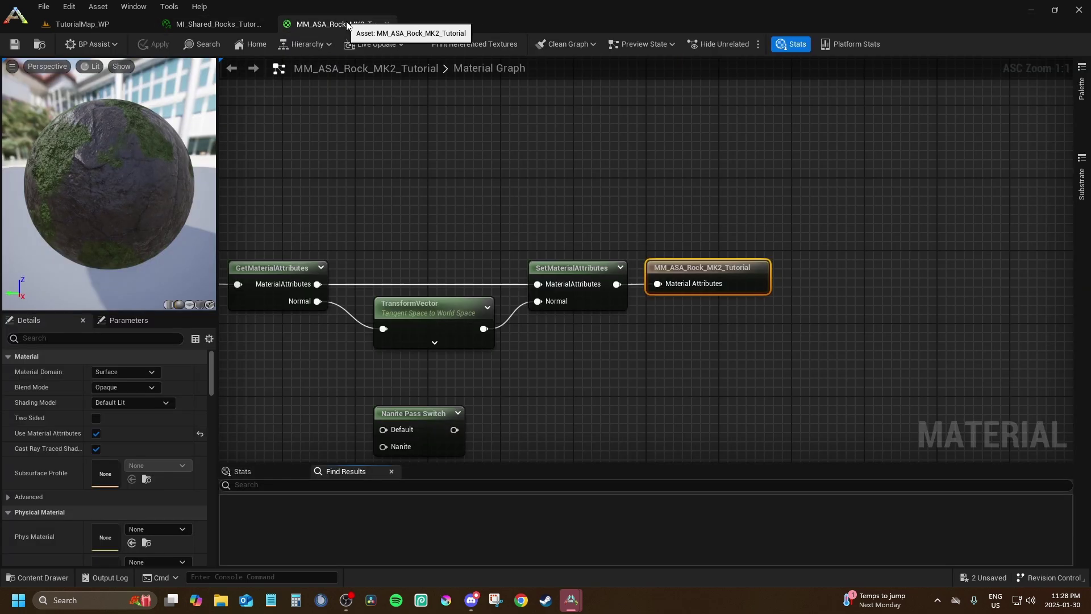
Replace the texture in the Exclusion/Wetness/Snow Texture Sample feeding SNOW DL with the tutorial map's T_Black, then save and close the material.
{"action": "scroll", "coordinate": [424, 238], "scroll_direction": "down", "scroll_amount": 10}
{"action": "right_click_drag", "start_coordinate": [423, 239], "coordinate": [986, 244]}
{"action": "right_click_drag", "start_coordinate": [371, 214], "coordinate": [693, 238]}
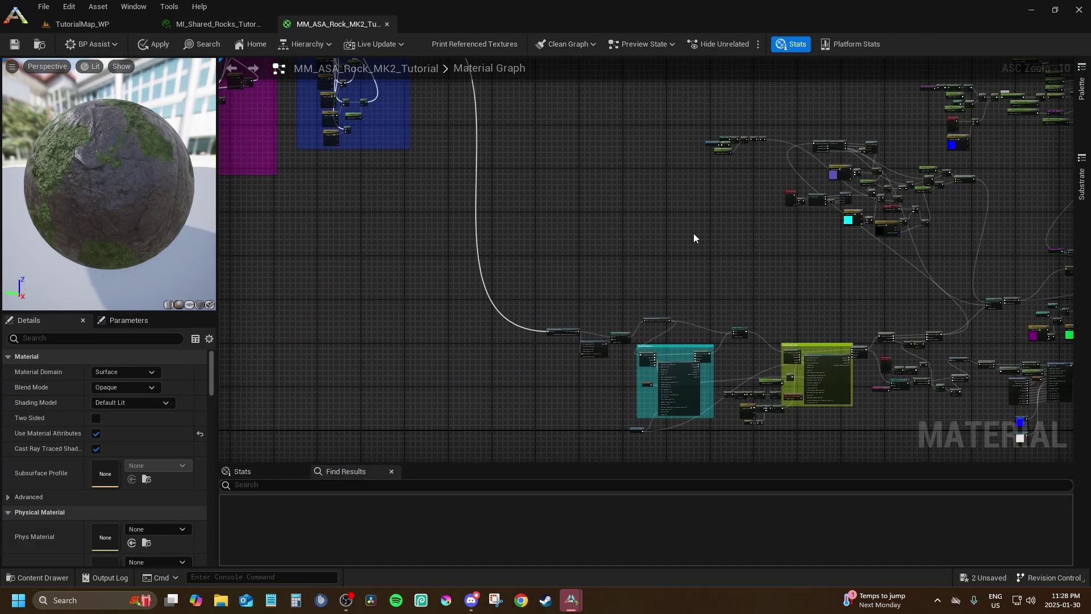
{"action": "right_click_drag", "start_coordinate": [518, 179], "coordinate": [928, 390]}
{"action": "scroll", "coordinate": [608, 297], "scroll_direction": "down", "scroll_amount": 2}
{"action": "right_click_drag", "start_coordinate": [596, 297], "coordinate": [1071, 318]}
{"action": "right_click_drag", "start_coordinate": [500, 215], "coordinate": [923, 256]}
{"action": "scroll", "coordinate": [751, 267], "scroll_direction": "up", "scroll_amount": 1}
{"action": "right_click_drag", "start_coordinate": [444, 325], "coordinate": [870, 262]}
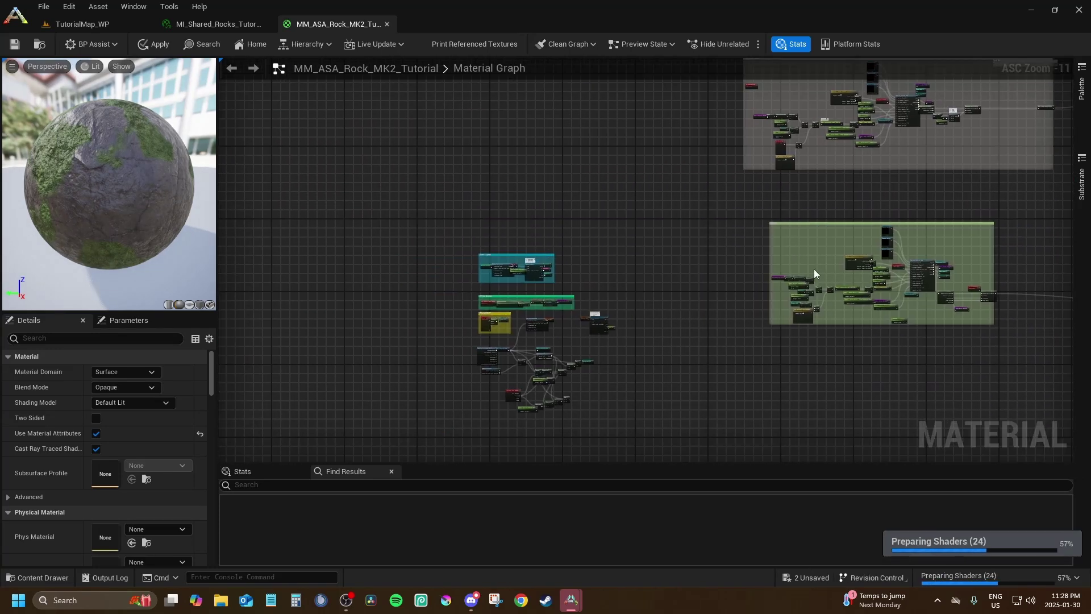
{"action": "scroll", "coordinate": [581, 331], "scroll_direction": "up", "scroll_amount": 9}
{"action": "right_click_drag", "start_coordinate": [741, 288], "coordinate": [414, 282]}
{"action": "left_click", "coordinate": [592, 310]}
{"action": "scroll", "coordinate": [592, 310], "scroll_direction": "up", "scroll_amount": 2}
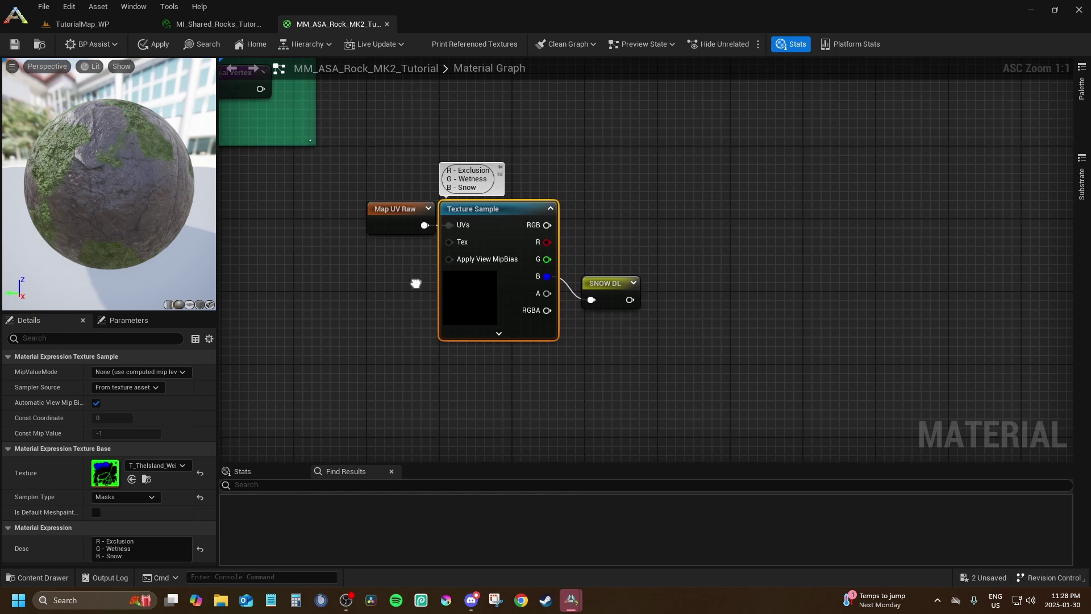
{"action": "left_click", "coordinate": [166, 466]}
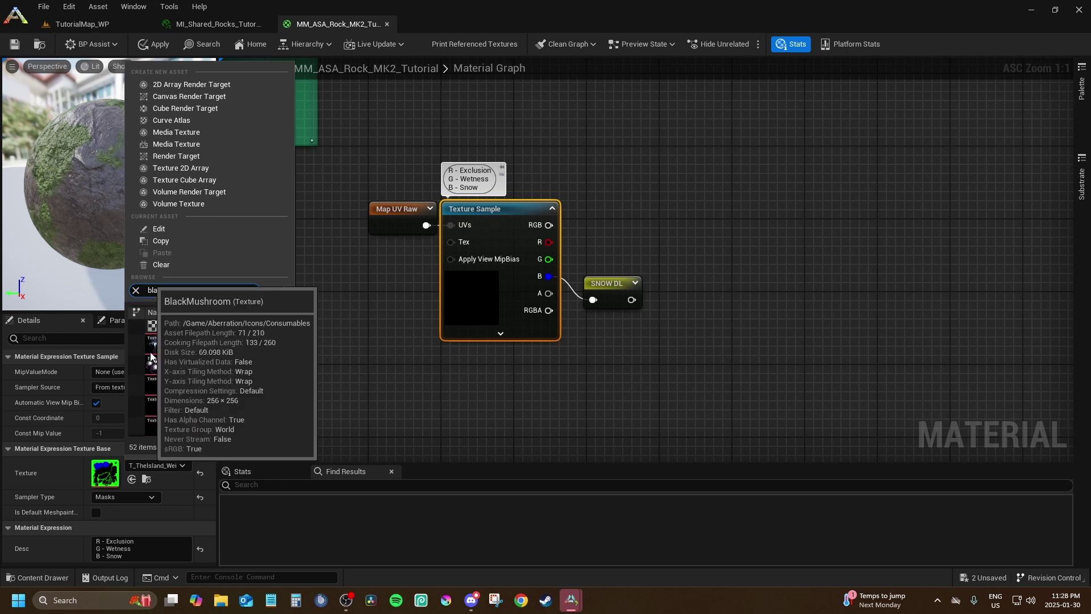
{"action": "type", "text": "ck tutor"}
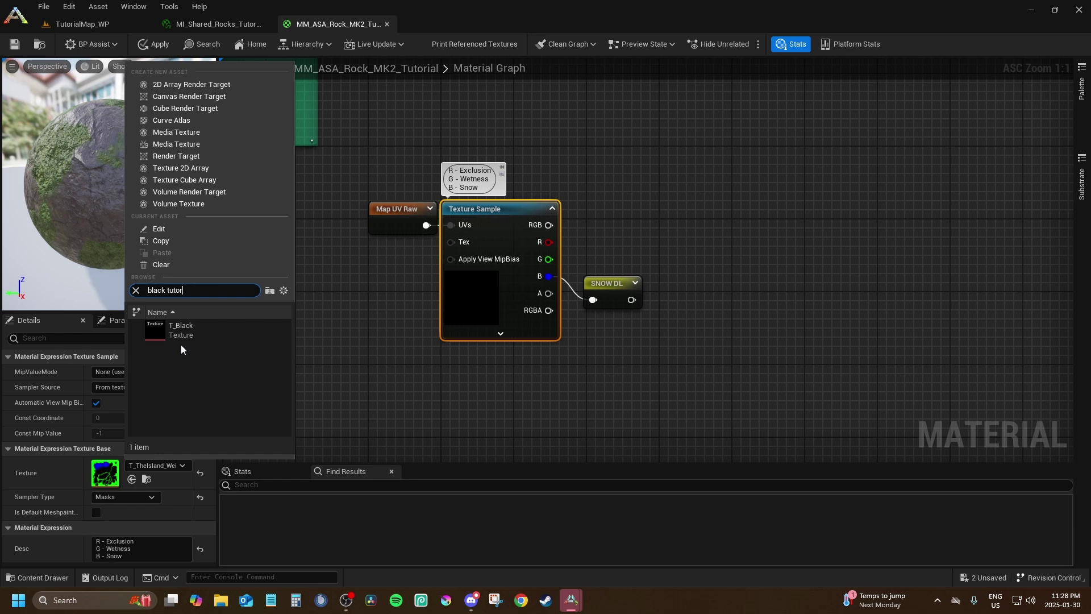
{"action": "left_click", "coordinate": [193, 332]}
{"action": "left_click", "coordinate": [372, 294]}
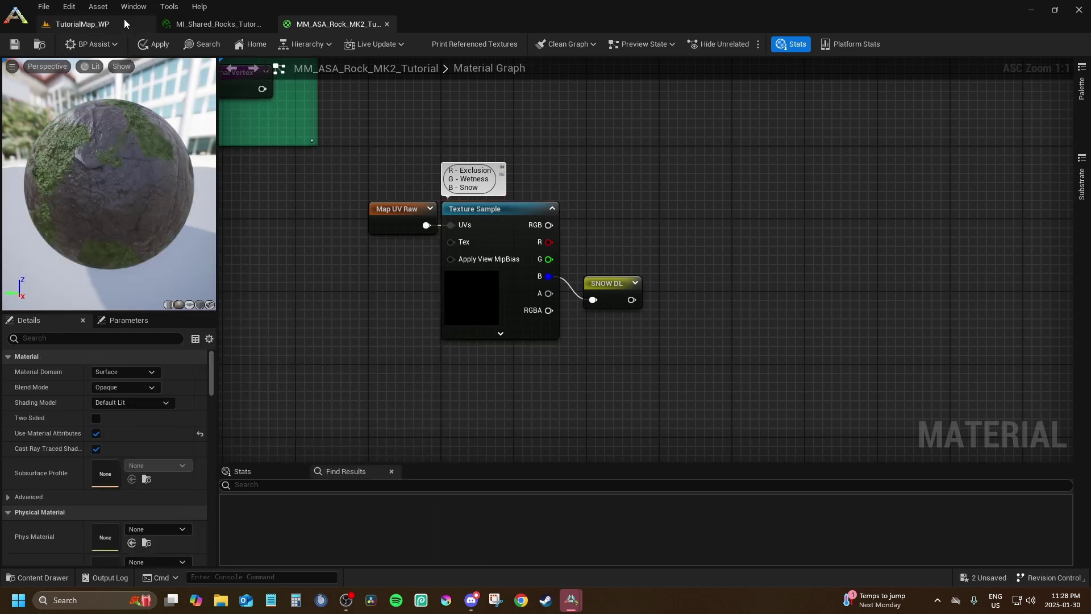
{"action": "left_click", "coordinate": [16, 44]}
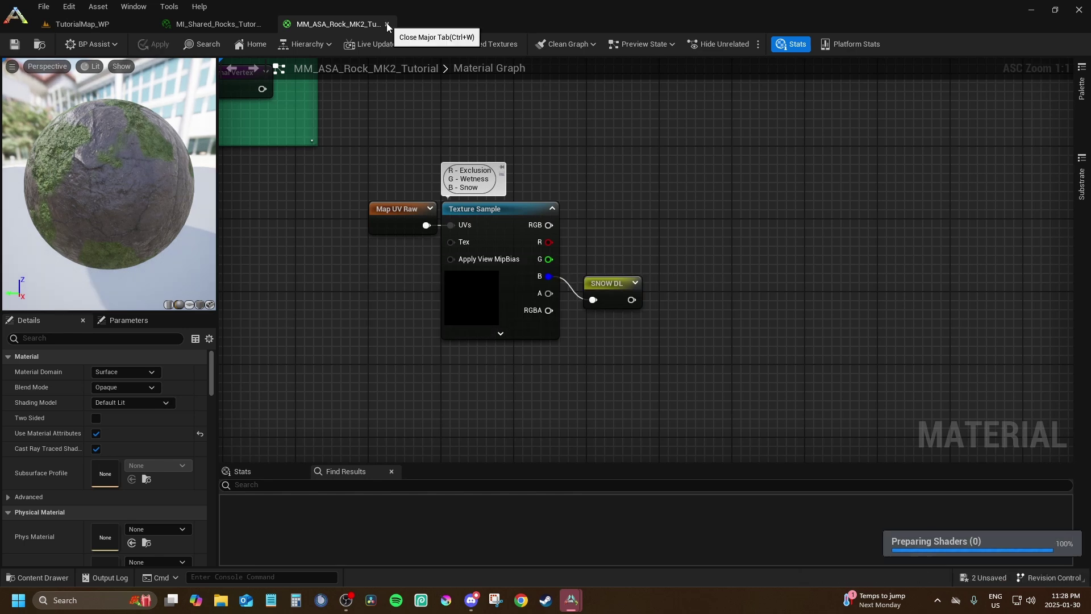
{"action": "left_click", "coordinate": [387, 24]}
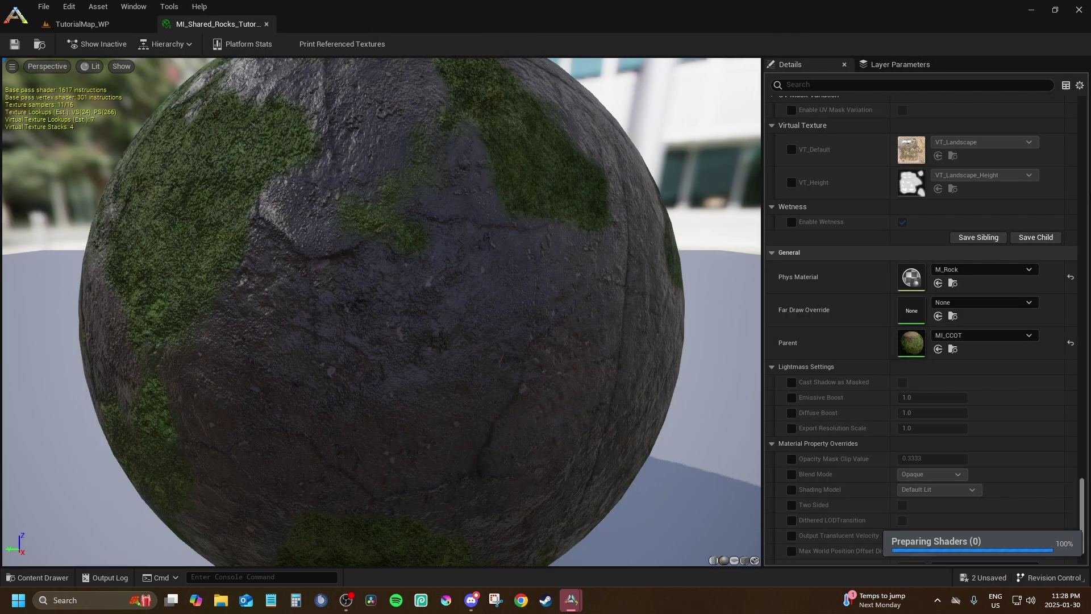
Set the parent of MI_Shared_Rocks_Tutorial to MM_ASA_Rock_MK2_Tutorial, then save and close the instance.
{"action": "left_click", "coordinate": [970, 336]}
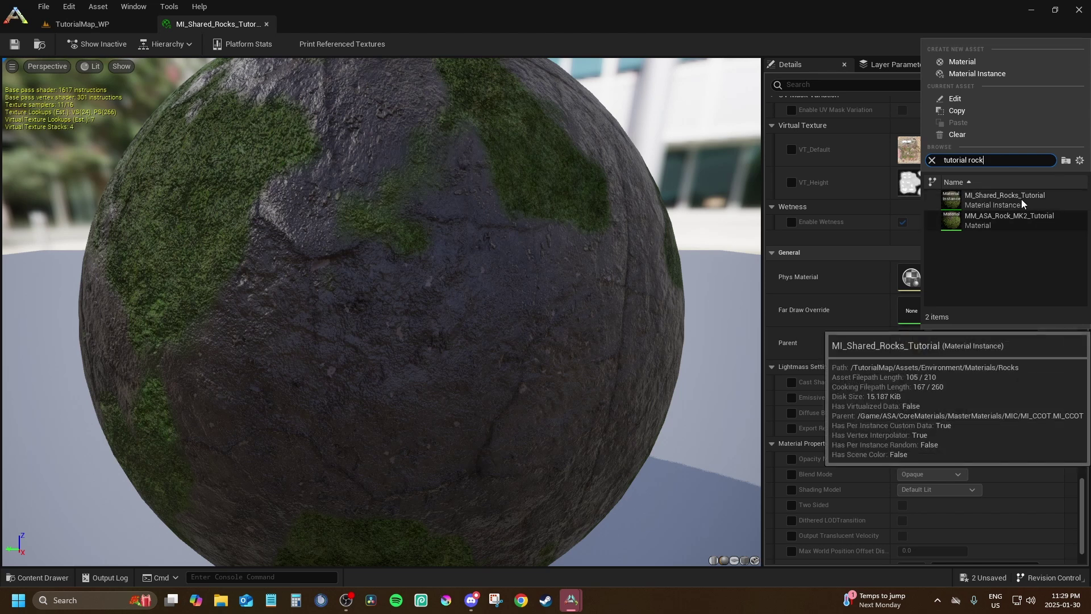
{"action": "left_click", "coordinate": [1009, 220]}
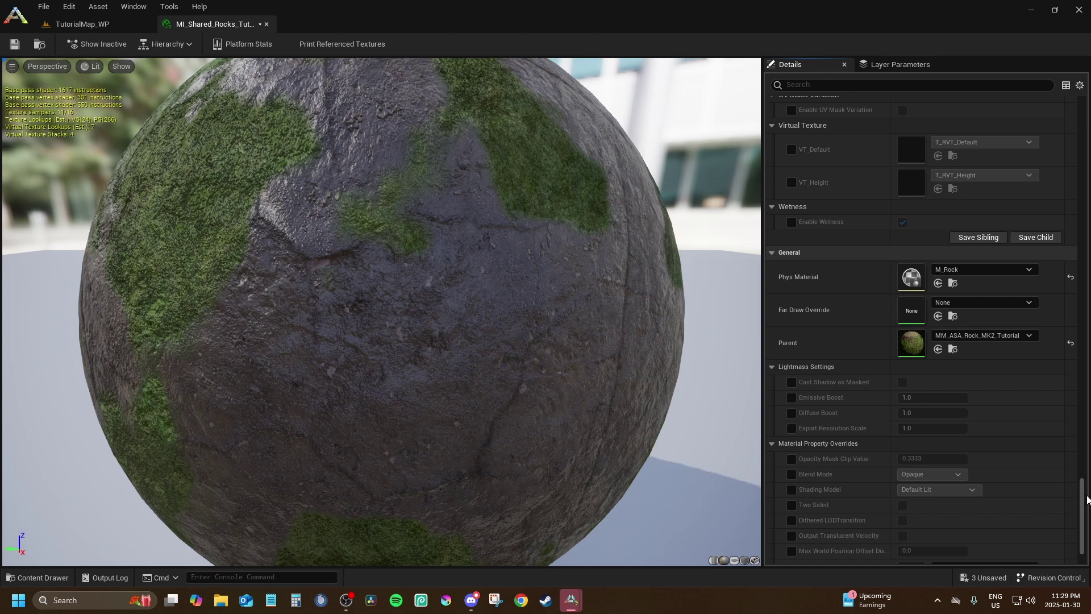
{"action": "left_click_drag", "start_coordinate": [1083, 498], "coordinate": [1035, 69]}
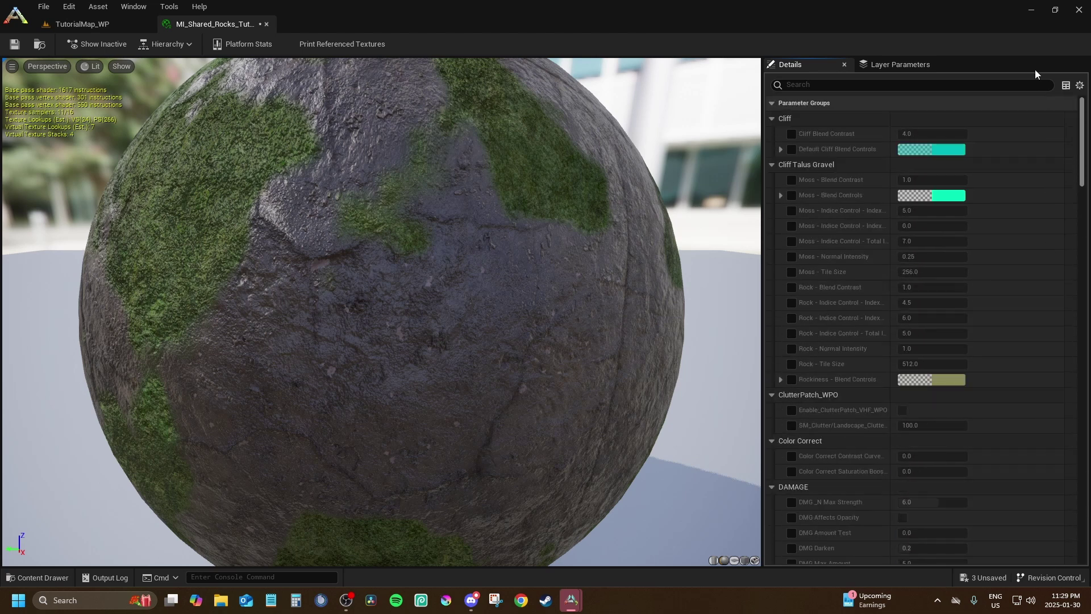
{"action": "left_click", "coordinate": [15, 40]}
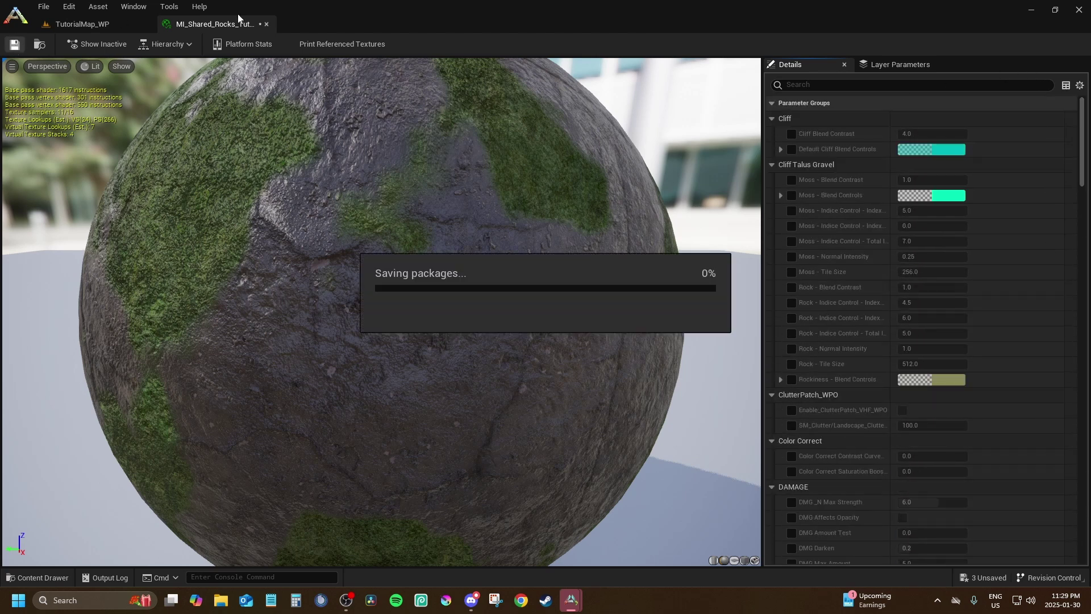
{"action": "left_click", "coordinate": [266, 23]}
Assign MI_Shared_Rocks_Tutorial to material Element 0 of CliffRock_01.
{"action": "left_click", "coordinate": [312, 484]}
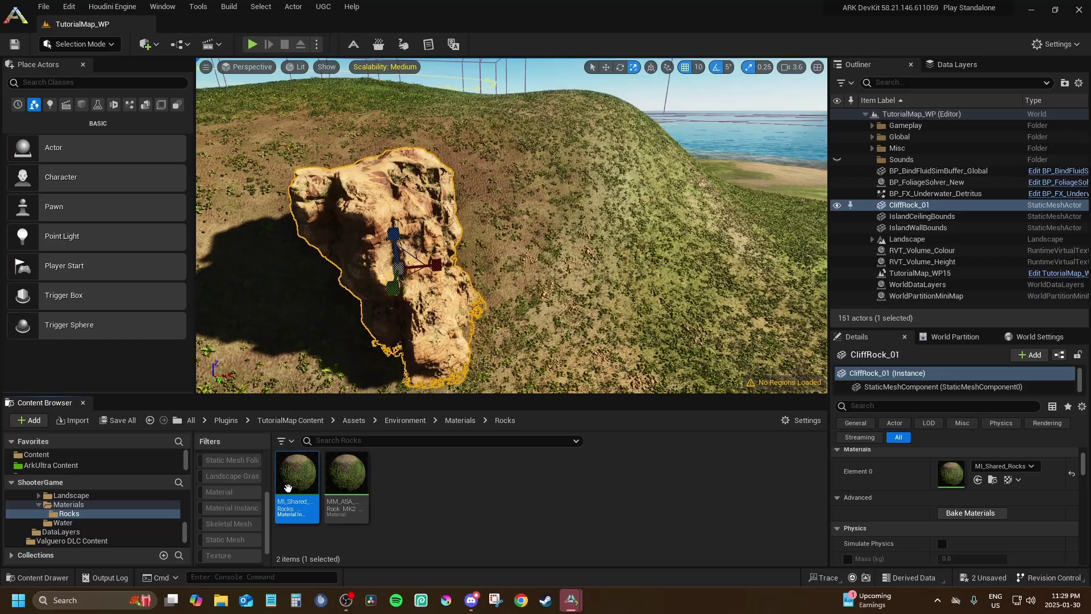
{"action": "left_click_drag", "start_coordinate": [322, 487], "coordinate": [950, 475]}
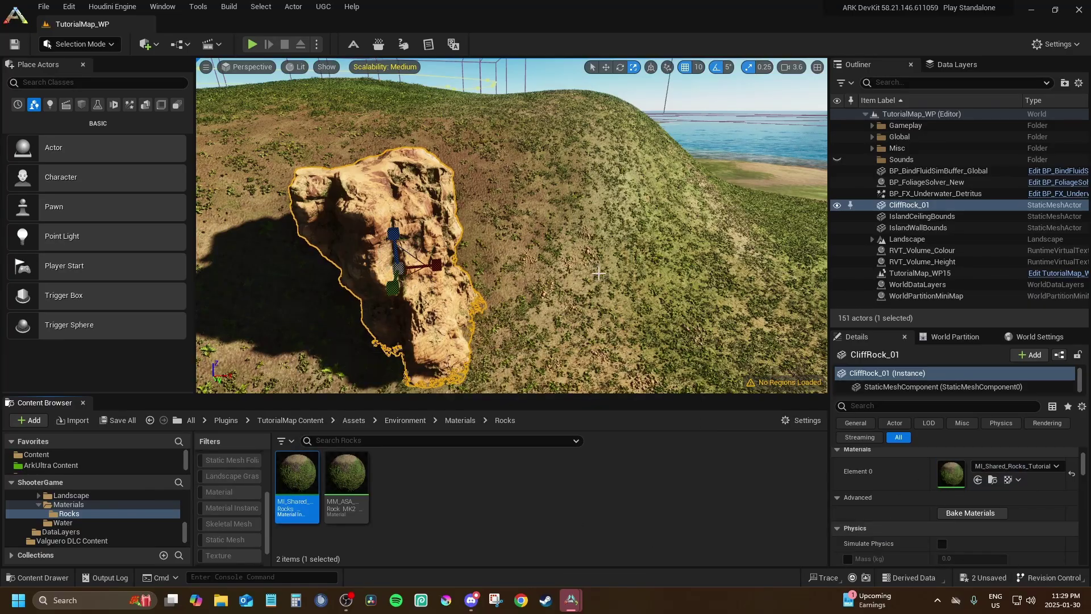
Reposition CliffRock_01 slightly on the hillside.
{"action": "right_click_drag", "start_coordinate": [569, 256], "coordinate": [443, 242]}
{"action": "right_click_drag", "start_coordinate": [512, 225], "coordinate": [517, 318]}
{"action": "scroll", "coordinate": [511, 225], "scroll_direction": "up", "scroll_amount": 5}
{"action": "key", "text": "s"}
{"action": "key", "text": "w"}
{"action": "key", "text": "s"}
{"action": "key", "text": "w"}
{"action": "key", "text": "e"}
{"action": "right_click_drag", "start_coordinate": [517, 275], "coordinate": [472, 273]}
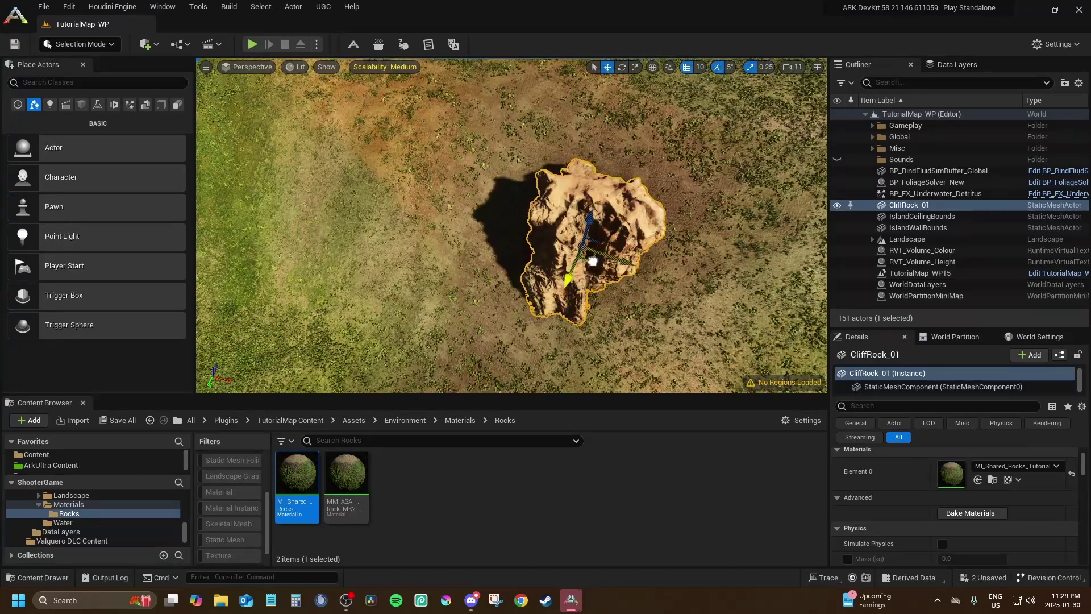
{"action": "left_click_drag", "start_coordinate": [605, 226], "coordinate": [579, 250]}
Duplicate CliffRock_01 and place the copy beside the original so the two rocks overlap.
{"action": "right_click_drag", "start_coordinate": [579, 250], "coordinate": [521, 215]}
{"action": "scroll", "coordinate": [579, 187], "scroll_direction": "down", "scroll_amount": 1}
{"action": "scroll", "coordinate": [520, 215], "scroll_direction": "down", "scroll_amount": 5}
{"action": "key", "text": "w"}
{"action": "left_click_drag", "start_coordinate": [459, 231], "coordinate": [548, 259], "text": "alt"}
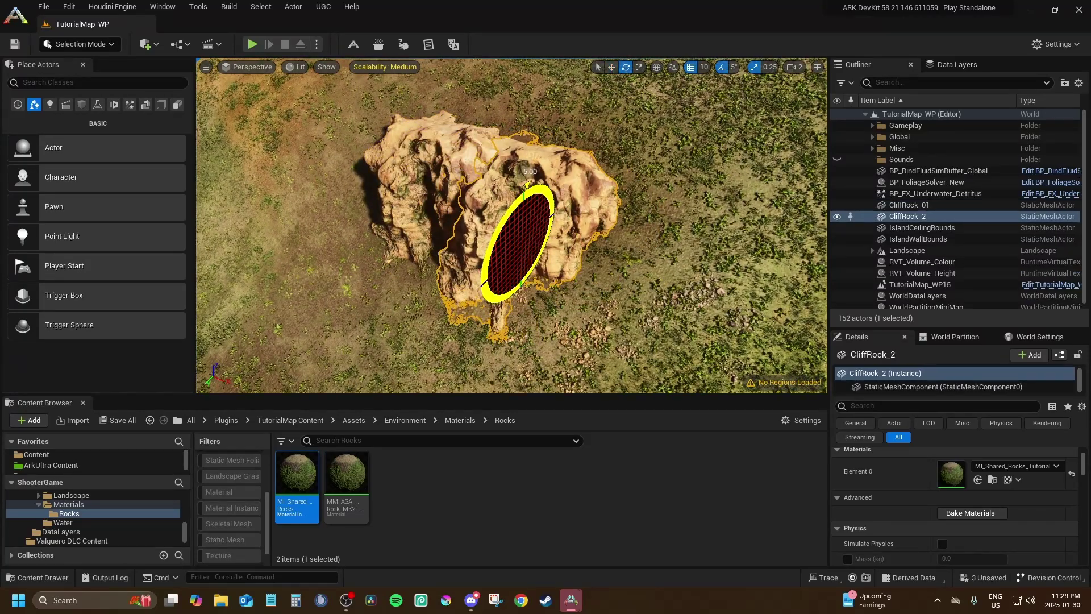
Extend the cliff with two more overlapping copies of the rock, rotating the second copy by -15 degrees.
{"action": "left_click_drag", "start_coordinate": [524, 279], "coordinate": [521, 260], "text": "alt"}
{"action": "key", "text": "w"}
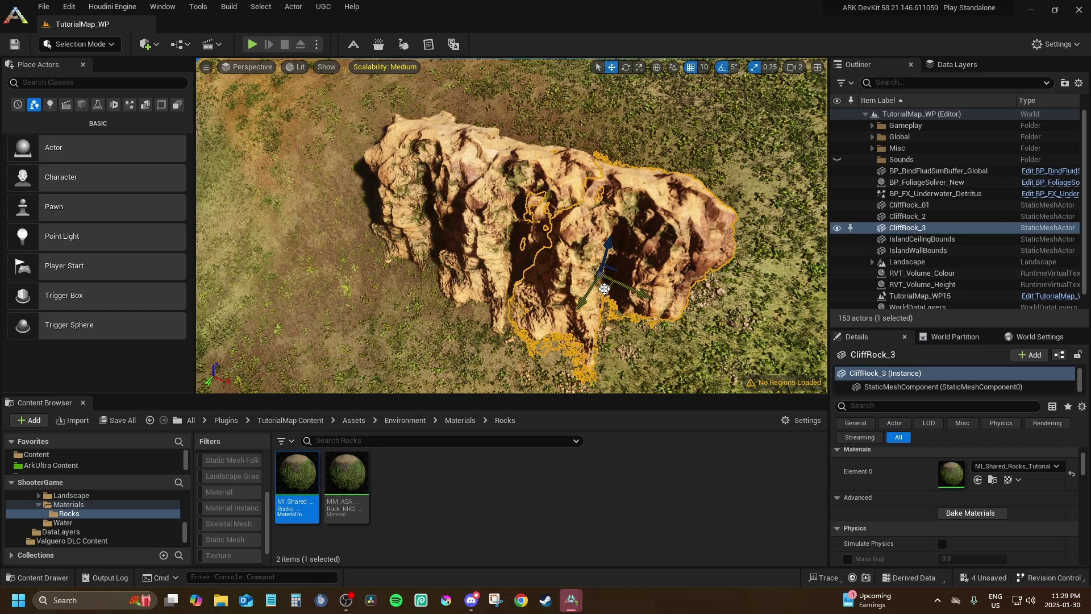
{"action": "right_click_drag", "start_coordinate": [580, 311], "coordinate": [608, 273]}
{"action": "key", "text": "s"}
{"action": "left_click_drag", "start_coordinate": [462, 278], "coordinate": [554, 296], "text": "alt"}
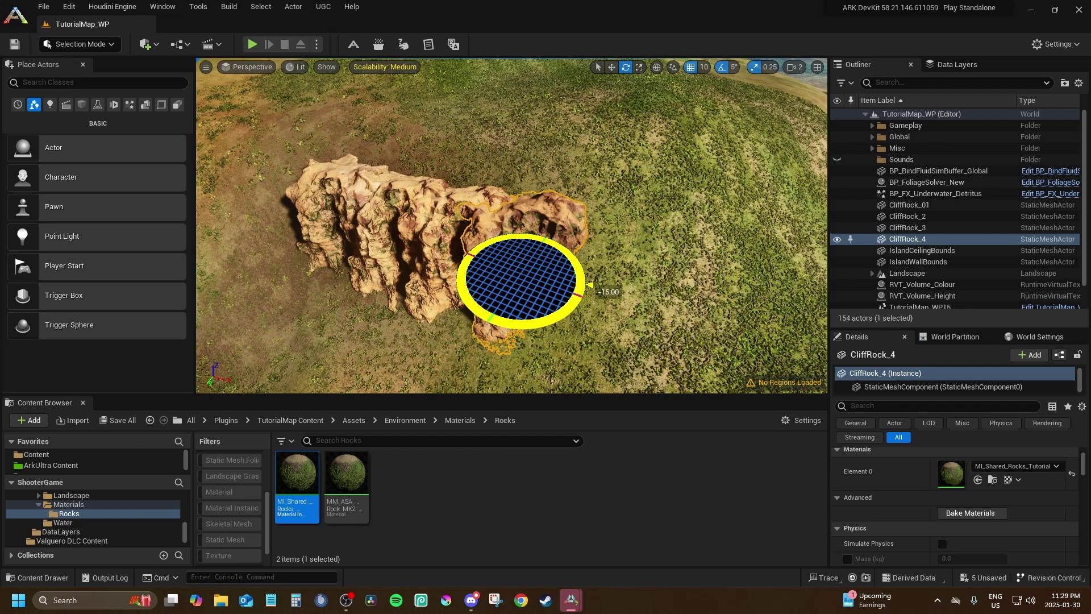
{"action": "key", "text": "w"}
Duplicate CliffRock_4 and place the copy at the far end of the row, turned to a different angle.
{"action": "left_click_drag", "start_coordinate": [533, 297], "coordinate": [682, 307], "text": "alt"}
{"action": "key", "text": "e"}
{"action": "key", "text": "w"}
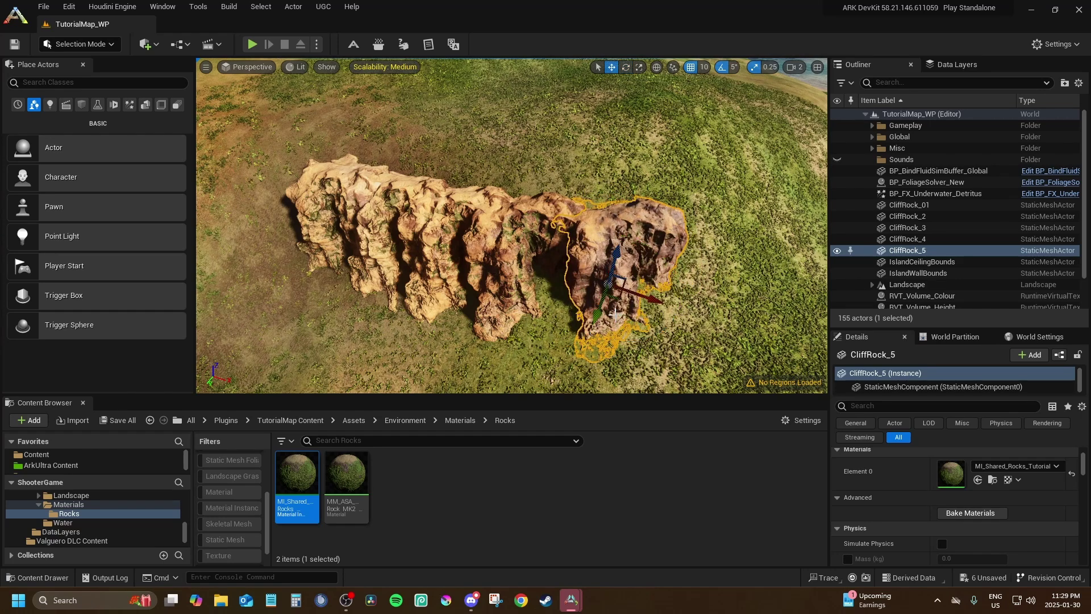
{"action": "key", "text": "r"}
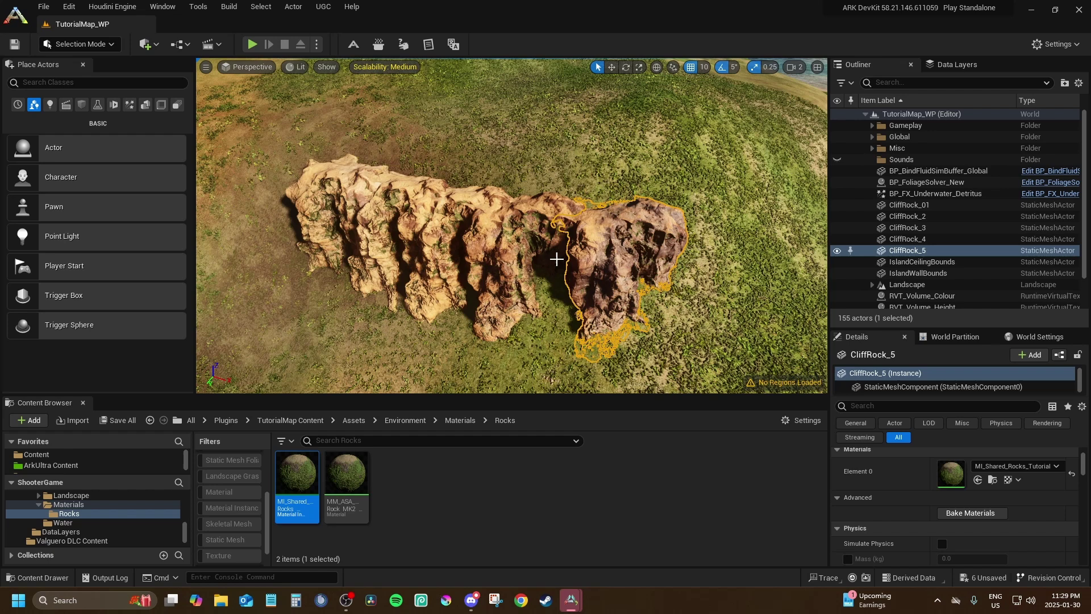
{"action": "key", "text": "w"}
{"action": "right_click_drag", "start_coordinate": [591, 231], "coordinate": [620, 273]}
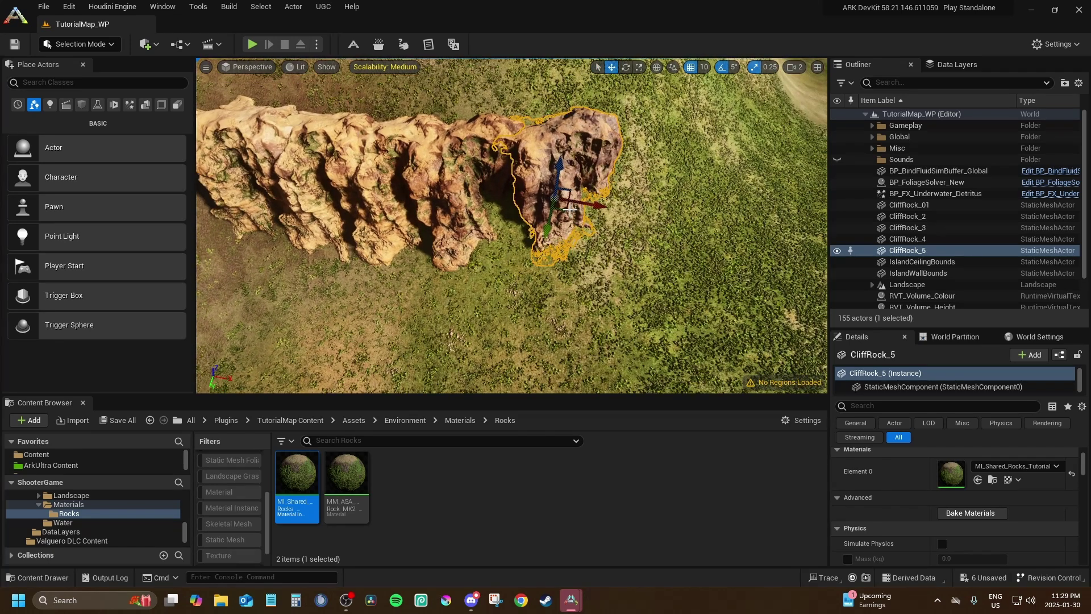
Duplicate CliffRock_5 and set the copy in front of the middle of the rock row as a lower layer.
{"action": "left_click_drag", "start_coordinate": [569, 210], "coordinate": [341, 242]}
{"action": "key", "text": "e"}
{"action": "key", "text": "w"}
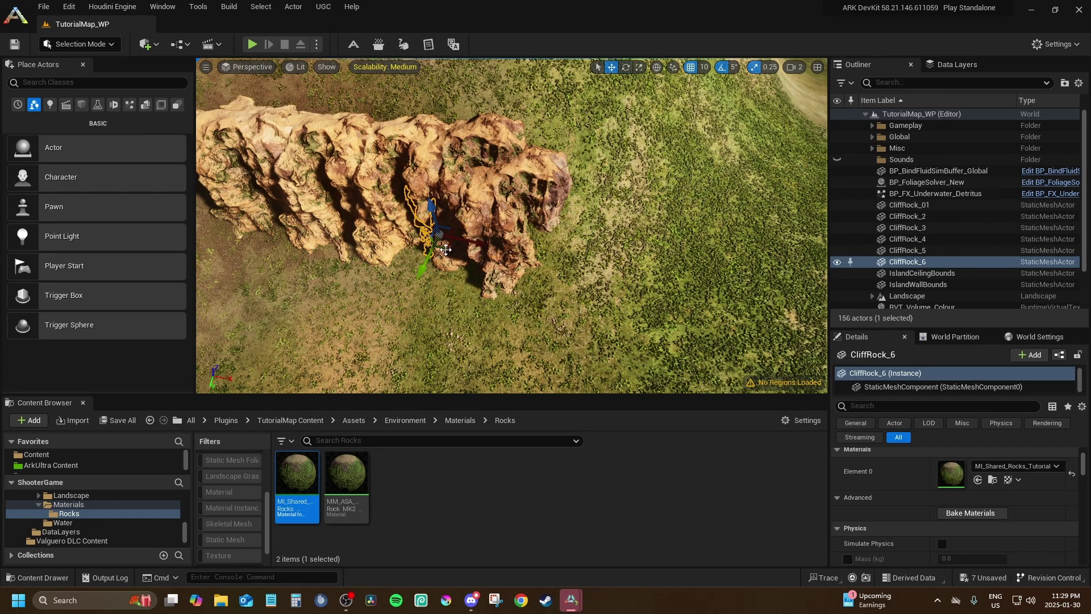
{"action": "middle_click_drag", "start_coordinate": [419, 272], "coordinate": [523, 277]}
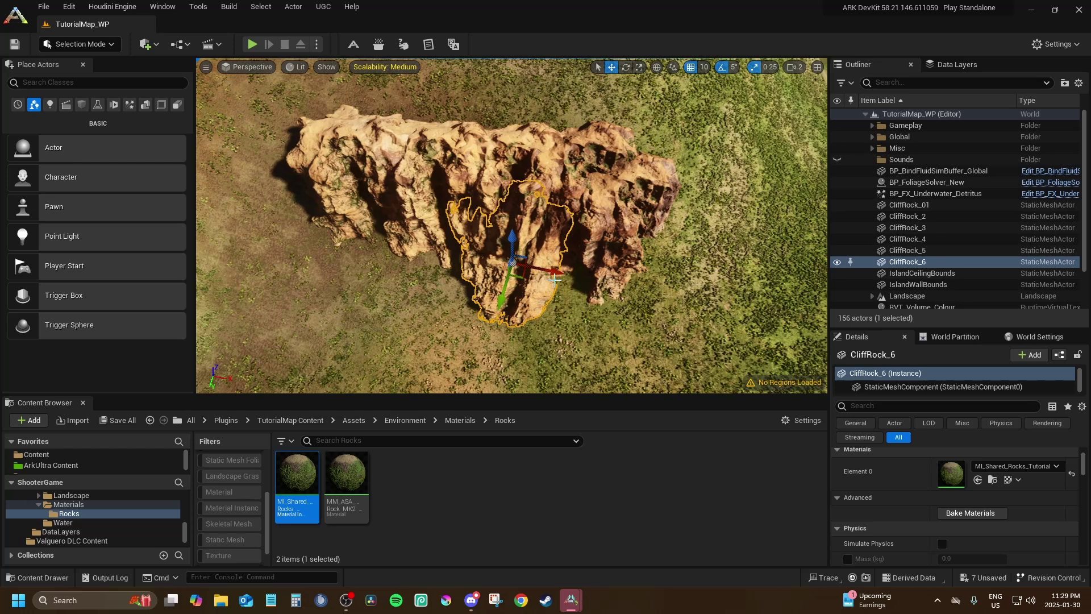
Place two more rotated copies along the front of the cliff base, continuing toward the CliffRock_01 end.
{"action": "left_click_drag", "start_coordinate": [524, 277], "coordinate": [527, 276], "text": "alt"}
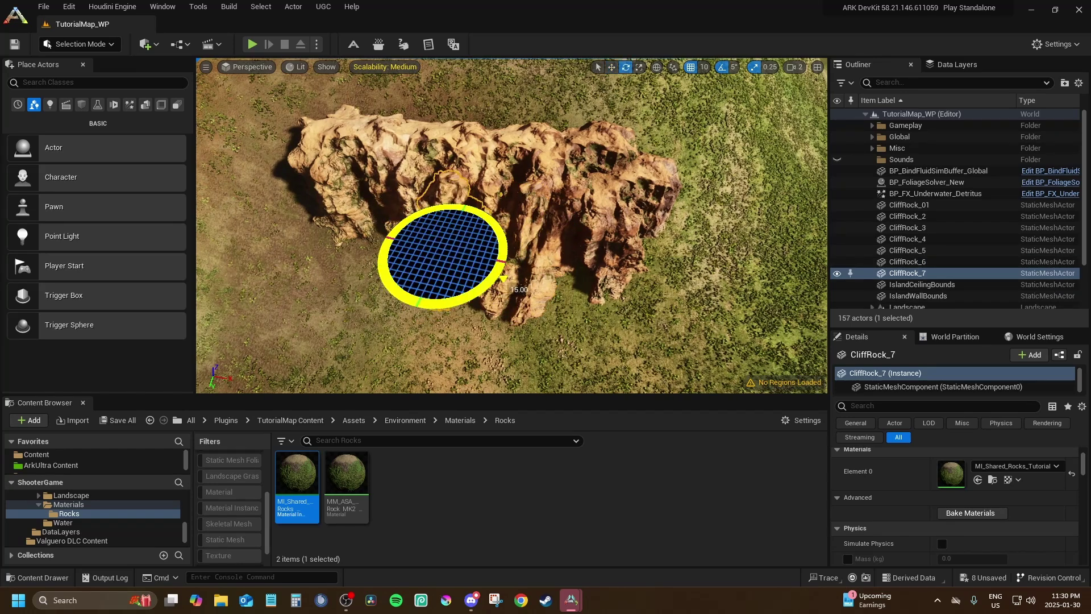
{"action": "left_click_drag", "start_coordinate": [454, 259], "coordinate": [453, 262], "text": "alt"}
{"action": "key", "text": "e"}
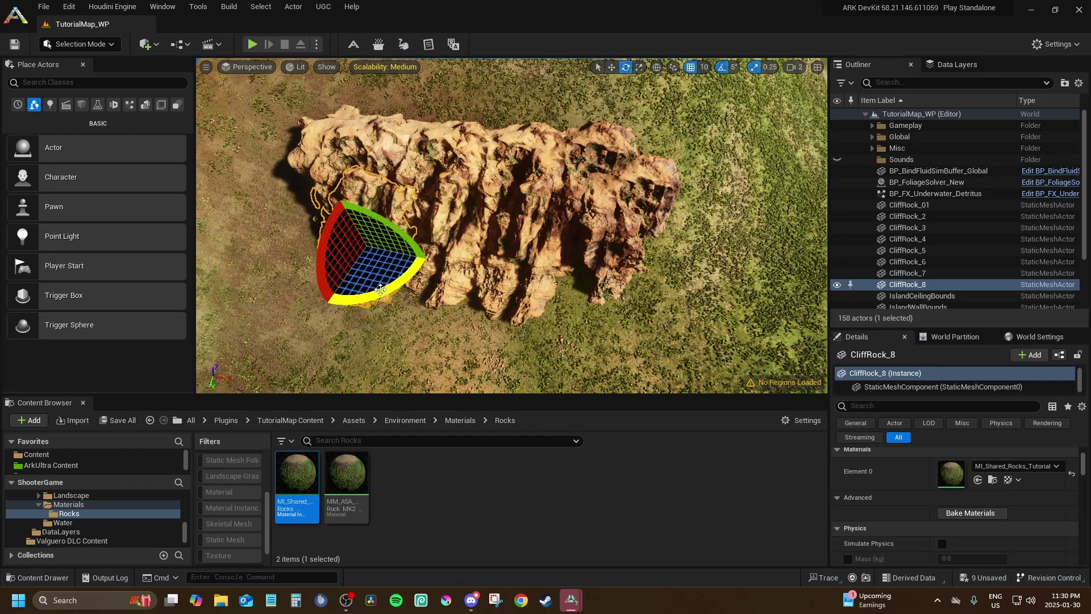
{"action": "left_click_drag", "start_coordinate": [371, 259], "coordinate": [389, 238]}
{"action": "key", "text": "w"}
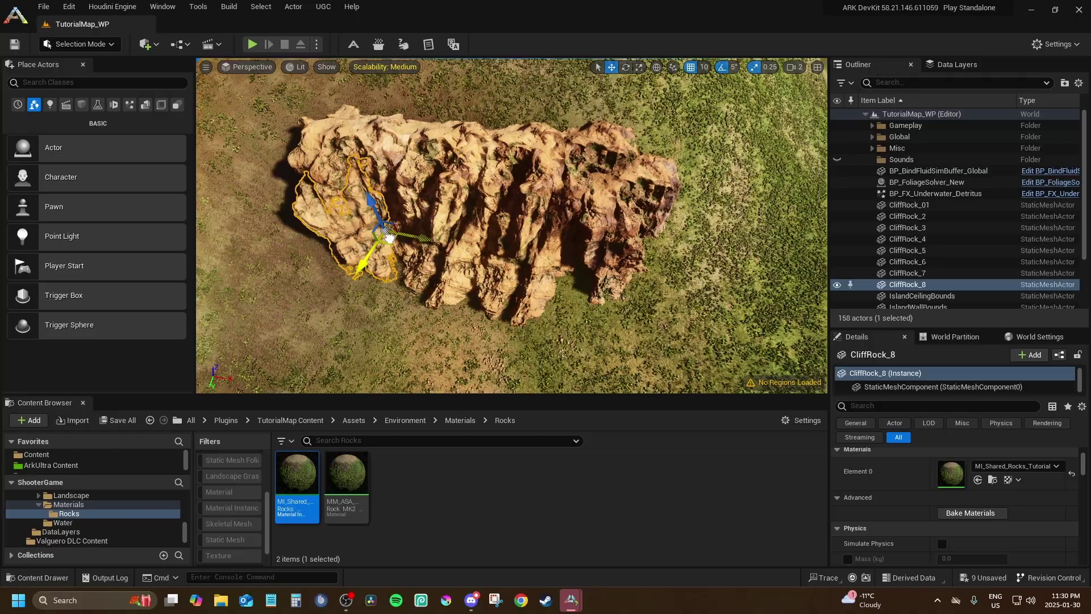
Add three more copies of CliffRock_8 to cover the CliffRock_01 end and upper face of the cliff.
{"action": "mouse_move", "coordinate": [391, 241]}
{"action": "right_mouse_down"}
{"action": "mouse_move", "coordinate": [346, 236]}
{"action": "mouse_move", "coordinate": [369, 188]}
{"action": "mouse_move", "coordinate": [432, 193]}
{"action": "mouse_move", "coordinate": [329, 190]}
{"action": "mouse_move", "coordinate": [364, 193]}
{"action": "mouse_move", "coordinate": [363, 261]}
{"action": "mouse_move", "coordinate": [375, 256]}
{"action": "right_mouse_up"}
{"action": "scroll", "coordinate": [512, 225], "scroll_direction": "up", "scroll_amount": 2}
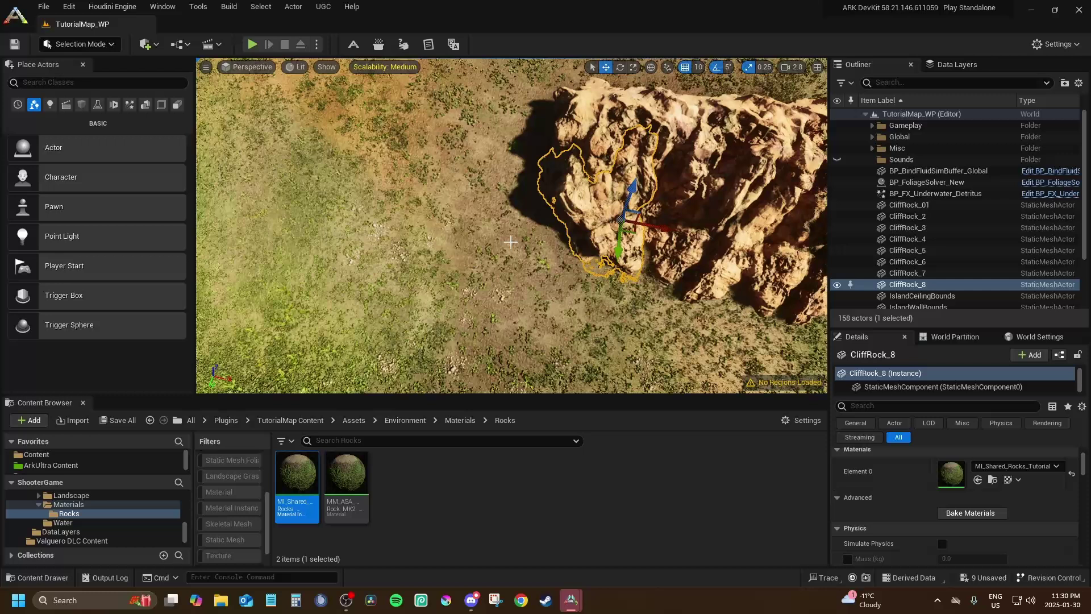
{"action": "key", "text": "ctrl+d"}
{"action": "left_click_drag", "start_coordinate": [611, 230], "coordinate": [544, 164]}
{"action": "right_click_drag", "start_coordinate": [545, 164], "coordinate": [544, 223]}
{"action": "key", "text": "w"}
{"action": "key", "text": "s"}
{"action": "left_click_drag", "start_coordinate": [427, 274], "coordinate": [496, 244], "text": "alt"}
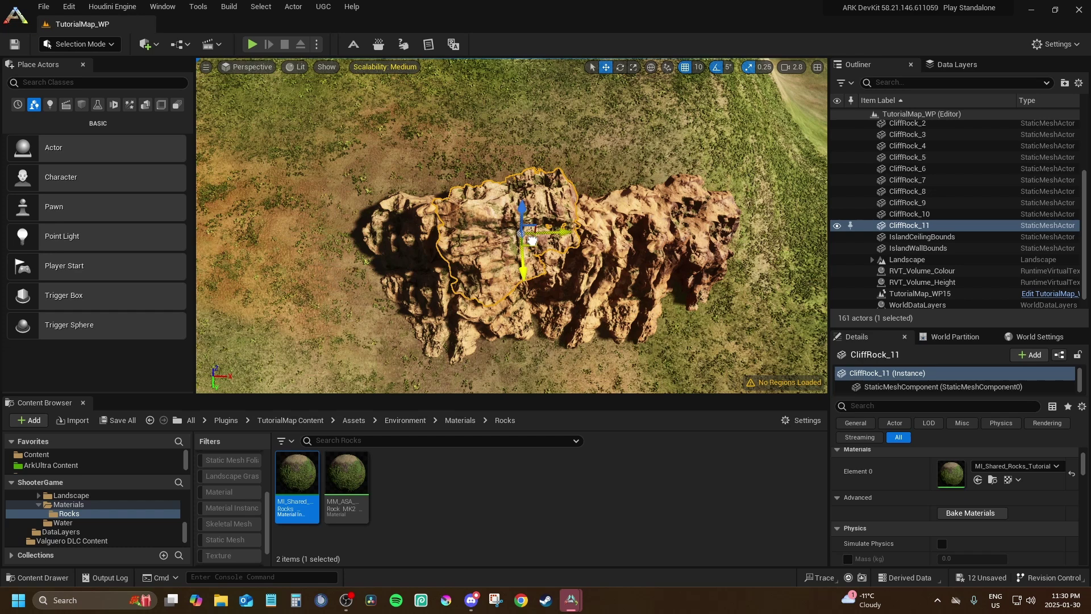
Duplicate CliffRock_11 and shift the copy along the upper edge of the cliff.
{"action": "right_click_drag", "start_coordinate": [519, 209], "coordinate": [456, 194]}
{"action": "left_click_drag", "start_coordinate": [455, 193], "coordinate": [601, 206], "text": "alt"}
{"action": "right_click_drag", "start_coordinate": [550, 206], "coordinate": [642, 219]}
Duplicate CliffRock_12, rotate the copy and fit it onto the top of the cliff at its far end.
{"action": "key", "text": "ctrl+d"}
{"action": "key", "text": "w"}
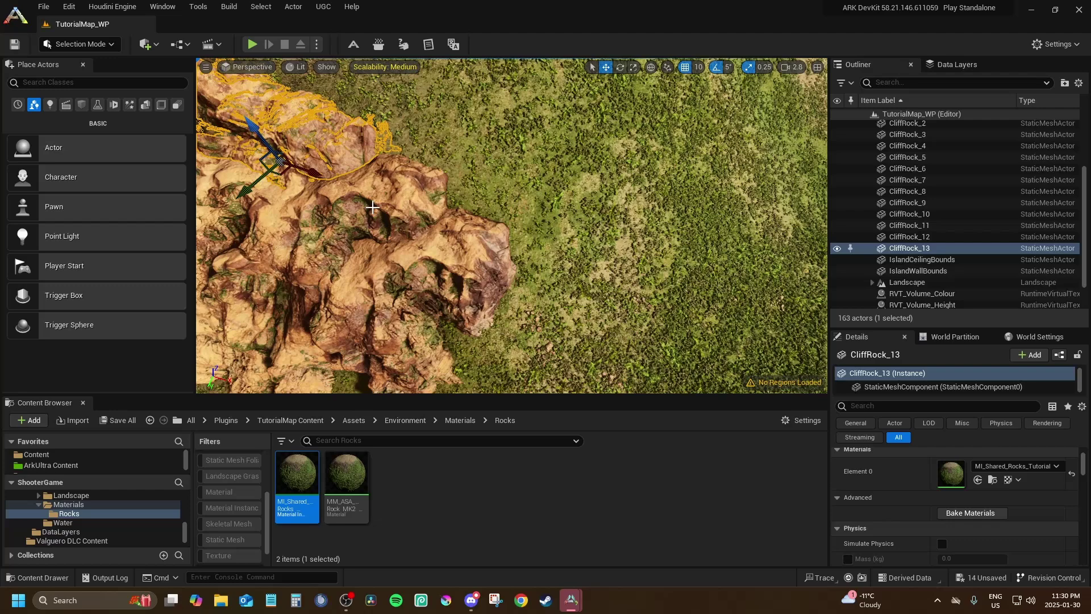
{"action": "left_click_drag", "start_coordinate": [290, 185], "coordinate": [460, 195]}
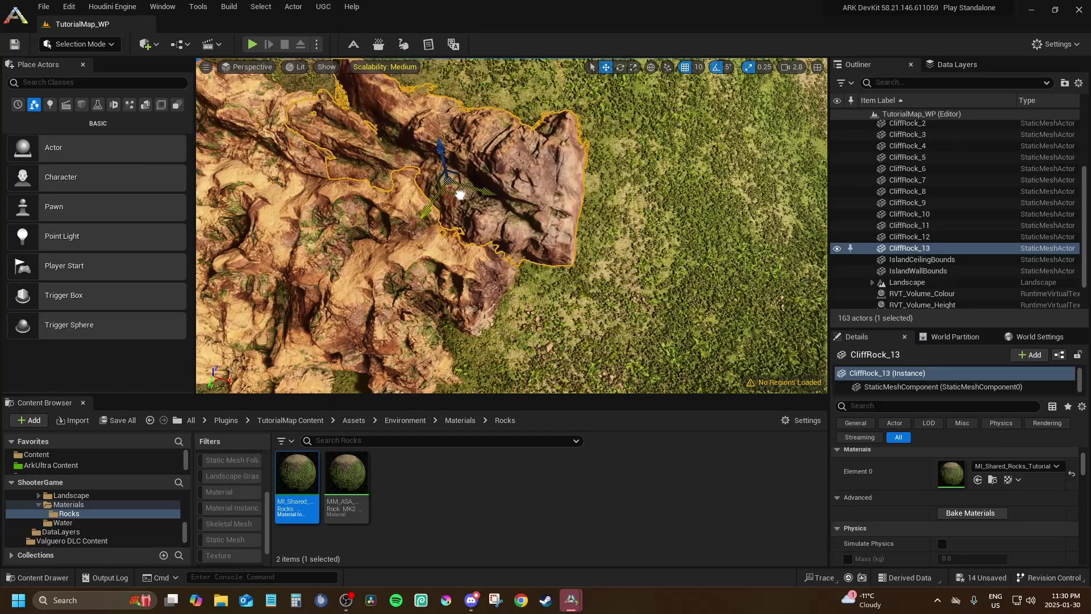
{"action": "key", "text": "e"}
{"action": "left_click_drag", "start_coordinate": [477, 232], "coordinate": [449, 232]}
{"action": "key", "text": "w"}
{"action": "left_click_drag", "start_coordinate": [455, 193], "coordinate": [448, 178]}
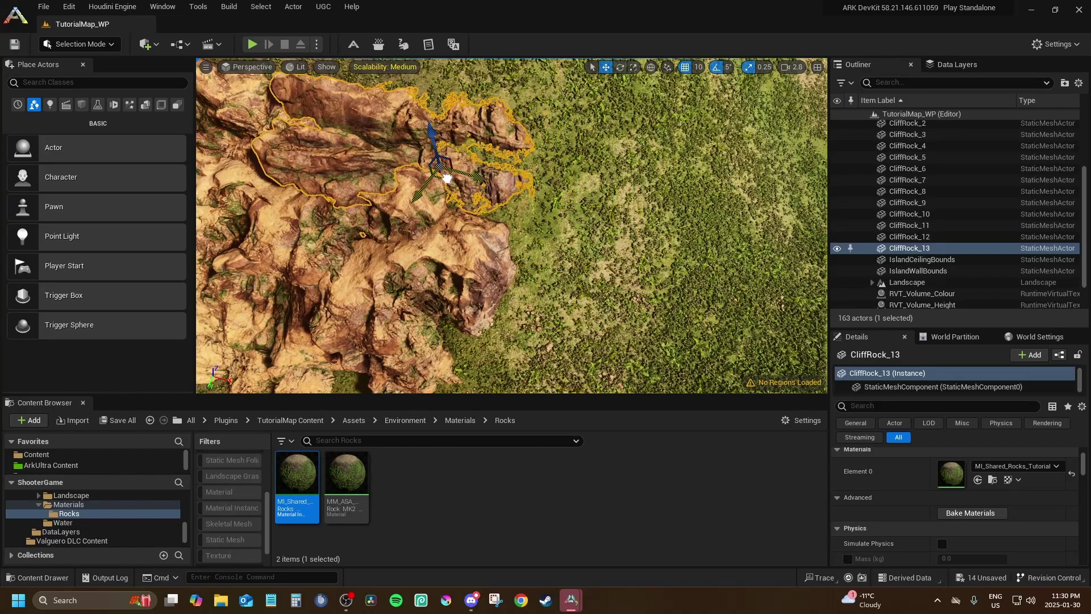
{"action": "right_click_drag", "start_coordinate": [448, 178], "coordinate": [466, 144]}
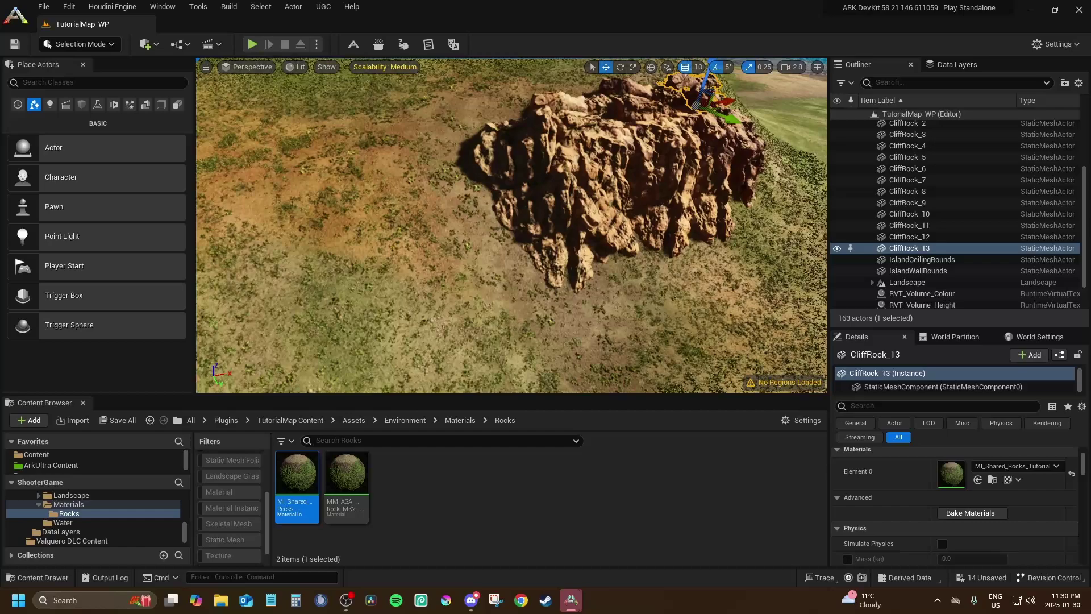
{"action": "mouse_move", "coordinate": [594, 211]}
{"action": "right_mouse_down"}
{"action": "mouse_move", "coordinate": [594, 171]}
{"action": "mouse_move", "coordinate": [545, 176]}
{"action": "mouse_move", "coordinate": [573, 221]}
{"action": "mouse_move", "coordinate": [593, 211]}
{"action": "right_mouse_up"}
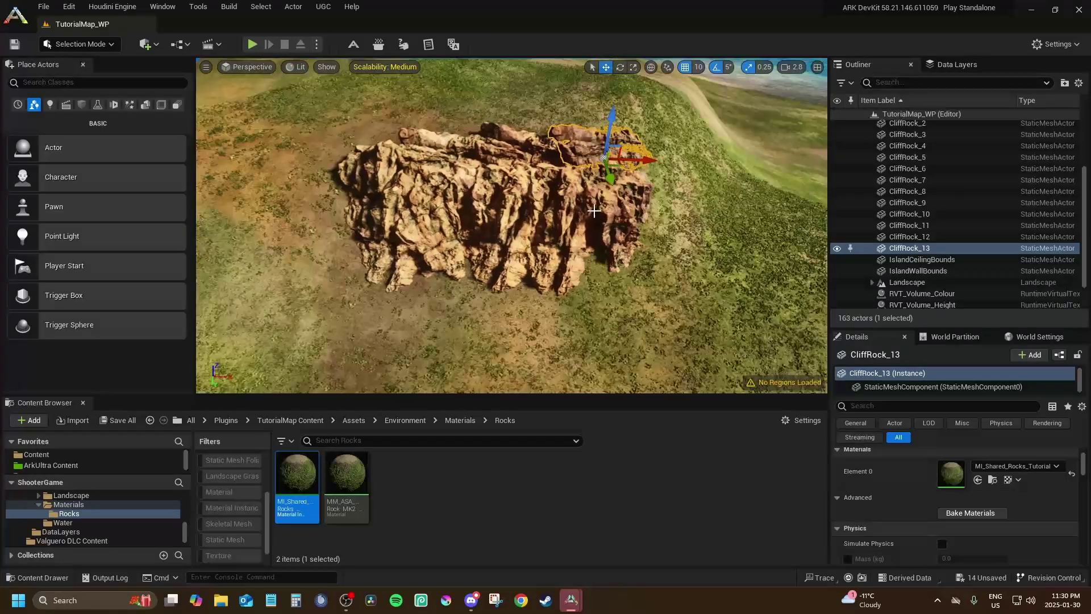
Put all the rocks from CliffRock_01 to CliffRock_13 into a new outliner folder.
{"action": "left_click", "coordinate": [593, 211]}
{"action": "left_click", "coordinate": [909, 247]}
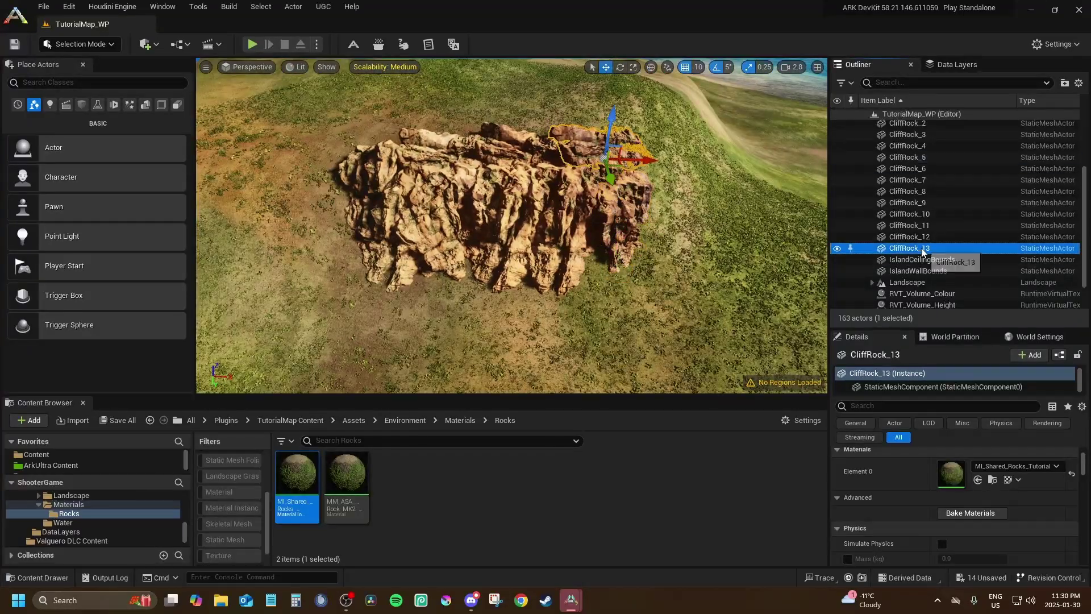
{"action": "scroll", "coordinate": [913, 248], "scroll_direction": "up", "scroll_amount": 3}
{"action": "left_click", "coordinate": [913, 206], "text": "ctrl"}
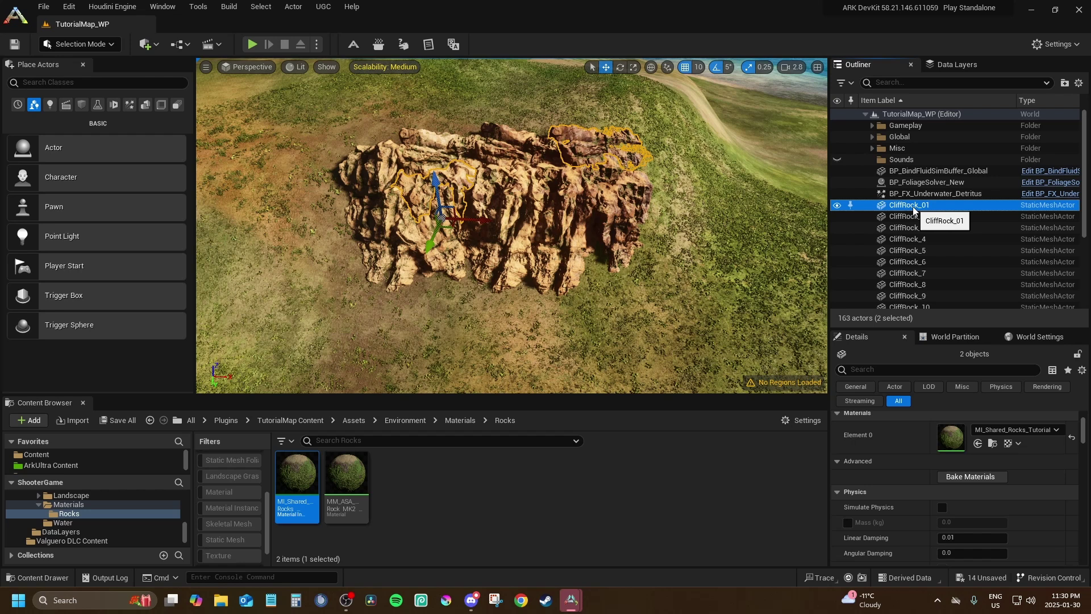
{"action": "scroll", "coordinate": [913, 212], "scroll_direction": "down", "scroll_amount": 4}
{"action": "left_click", "coordinate": [923, 213], "text": "shift"}
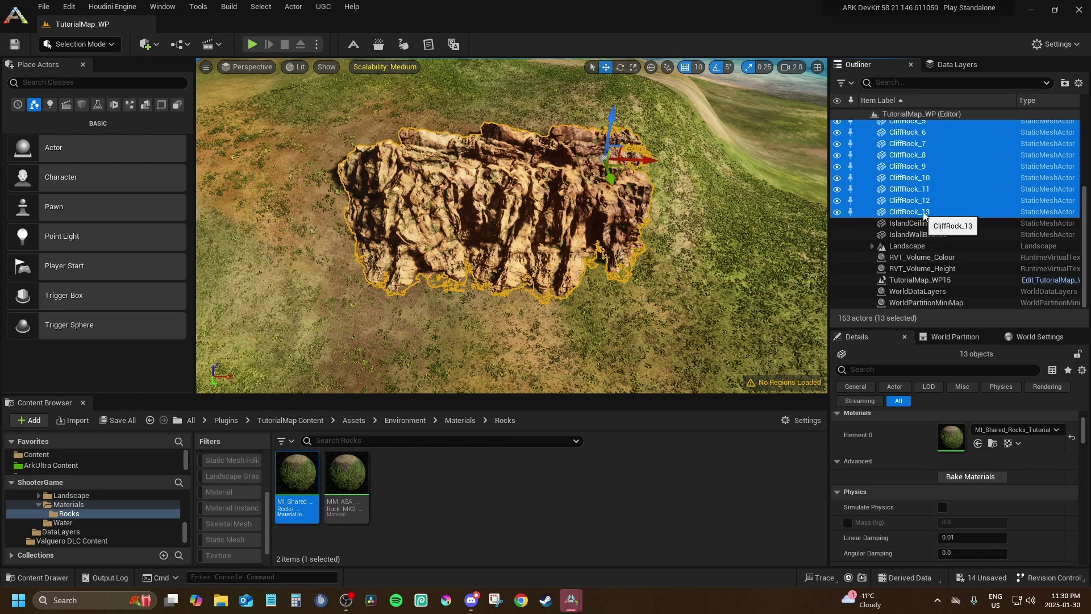
{"action": "scroll", "coordinate": [923, 215], "scroll_direction": "up", "scroll_amount": 4}
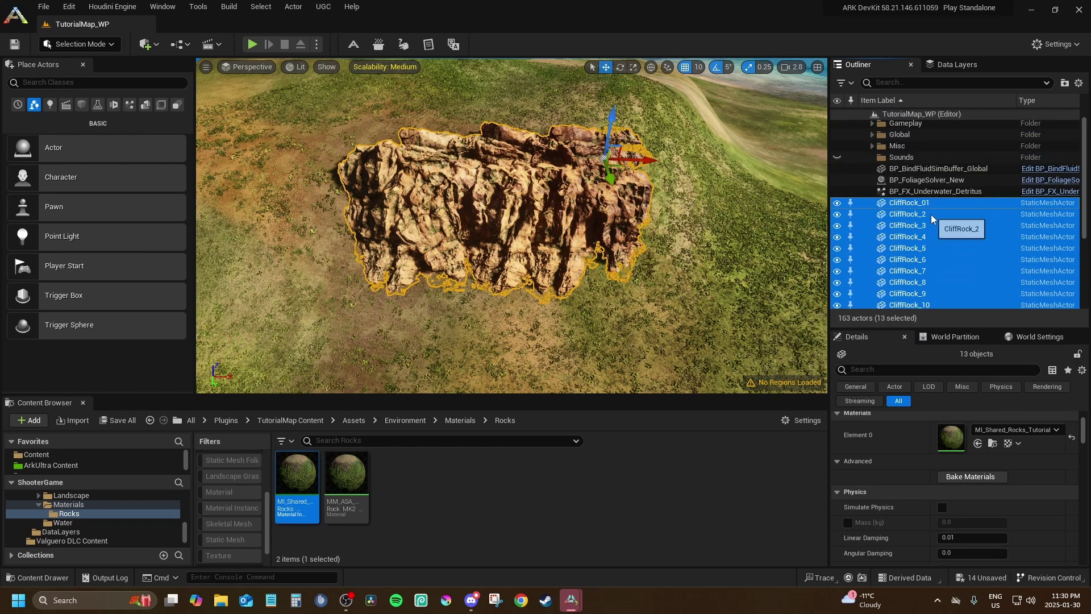
{"action": "left_click", "coordinate": [1063, 84]}
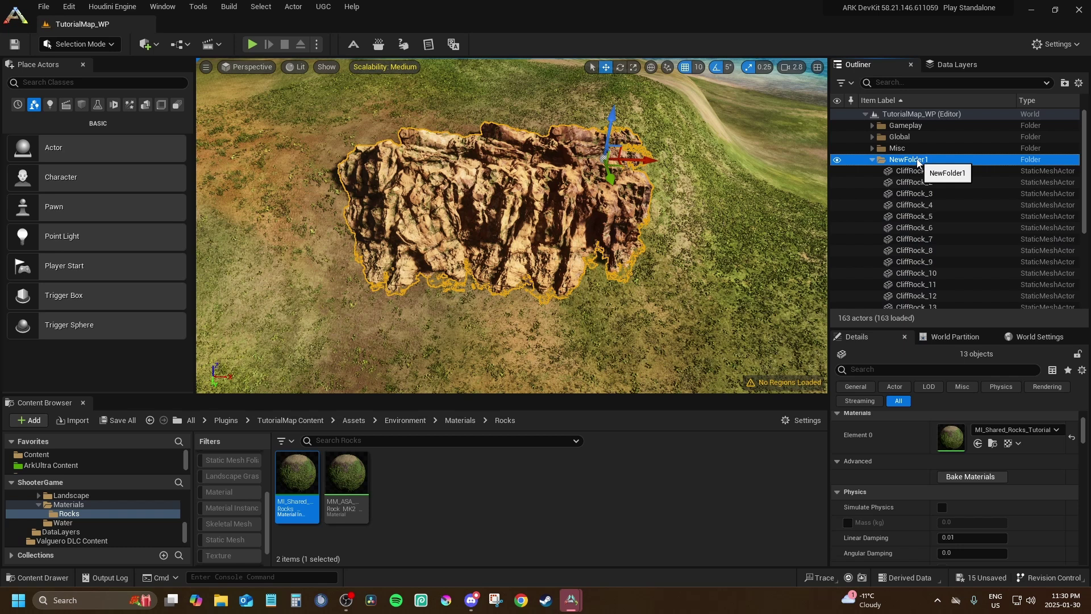
Rename the new outliner folder as Meshes.
{"action": "double_click", "coordinate": [917, 161]}
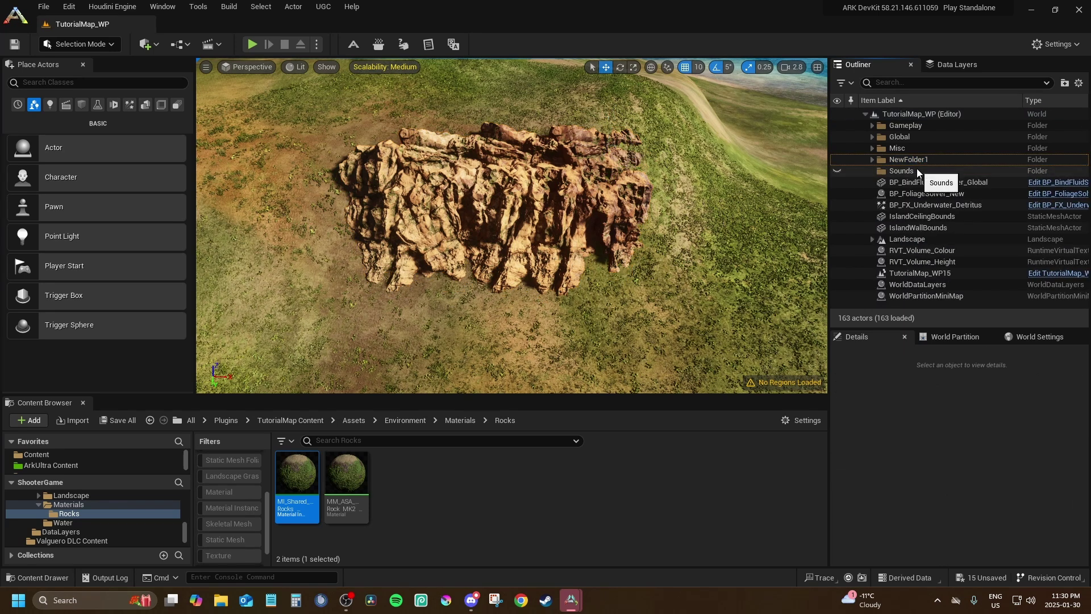
{"action": "left_click", "coordinate": [921, 149]}
{"action": "left_click", "coordinate": [920, 160]}
{"action": "left_click", "coordinate": [921, 162]}
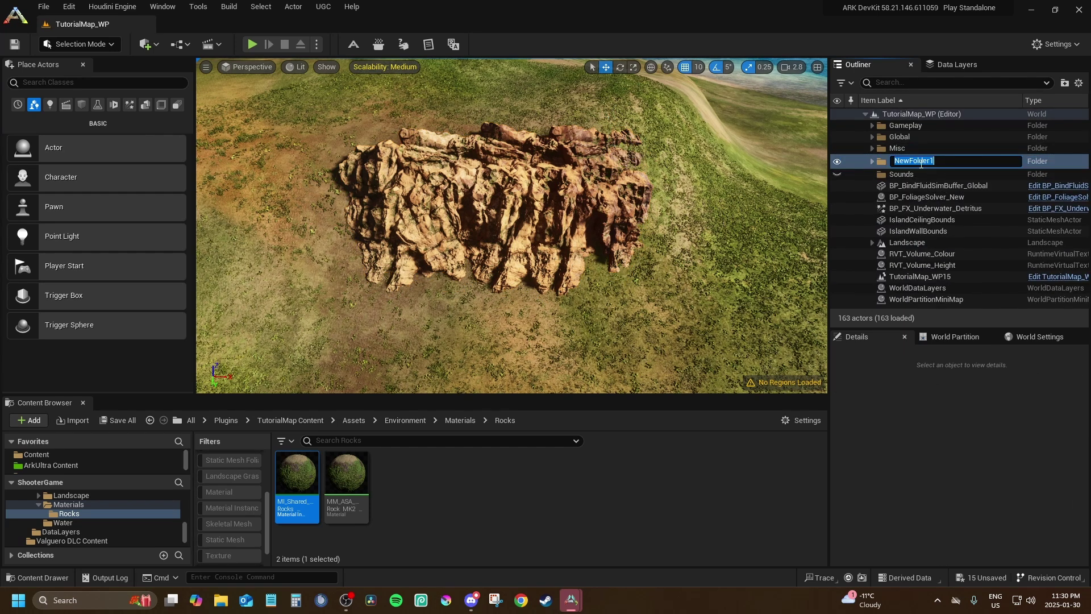
{"action": "type", "text": "Meshes"}
{"action": "key", "text": "Return"}
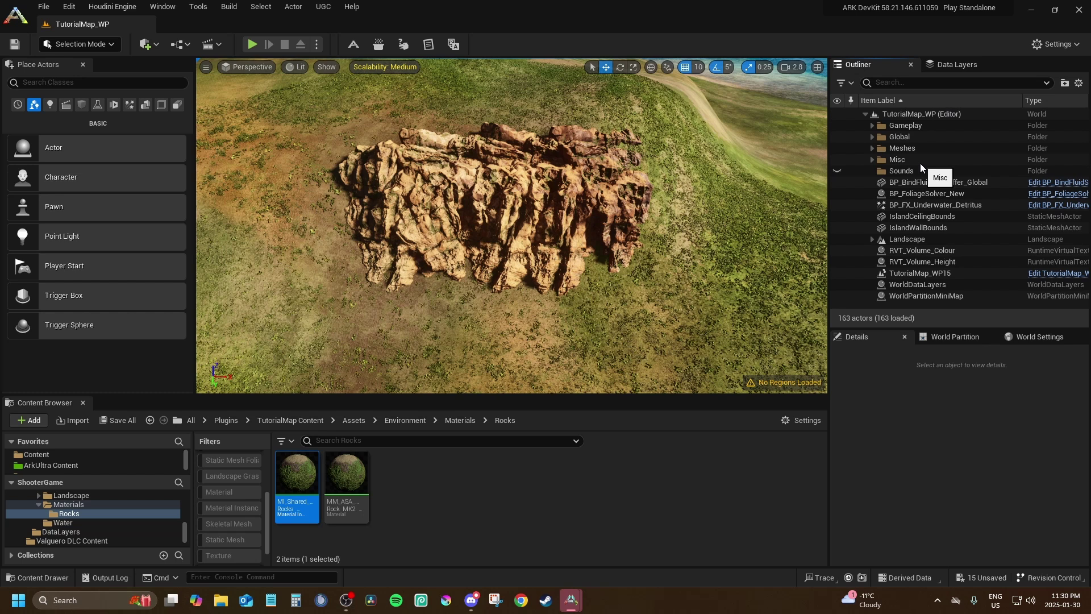
Move CliffRock_01 through CliffRock_13 into a new subfolder inside Meshes.
{"action": "double_click", "coordinate": [893, 149]}
{"action": "left_click", "coordinate": [909, 160]}
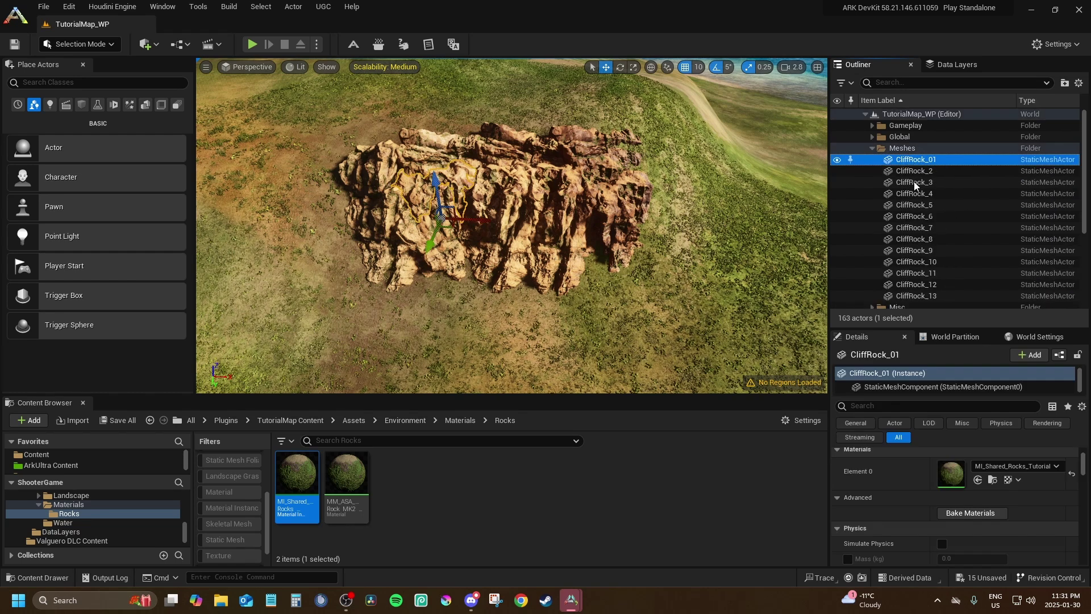
{"action": "left_click", "coordinate": [921, 295], "text": "shift"}
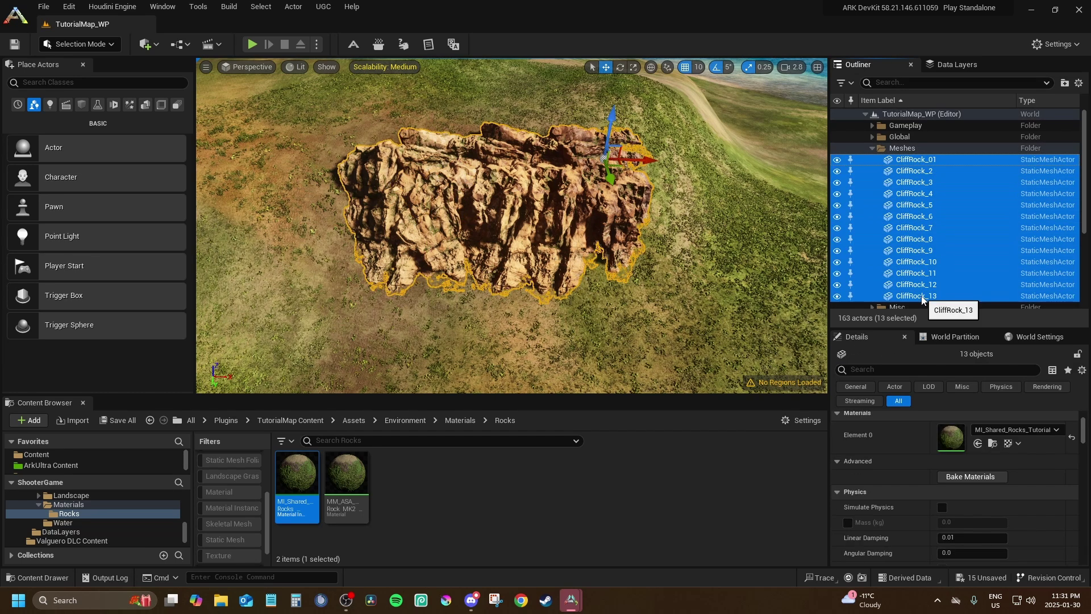
{"action": "left_click", "coordinate": [1064, 83]}
Rename the new subfolder inside Meshes as Rocks.
{"action": "double_click", "coordinate": [916, 160]}
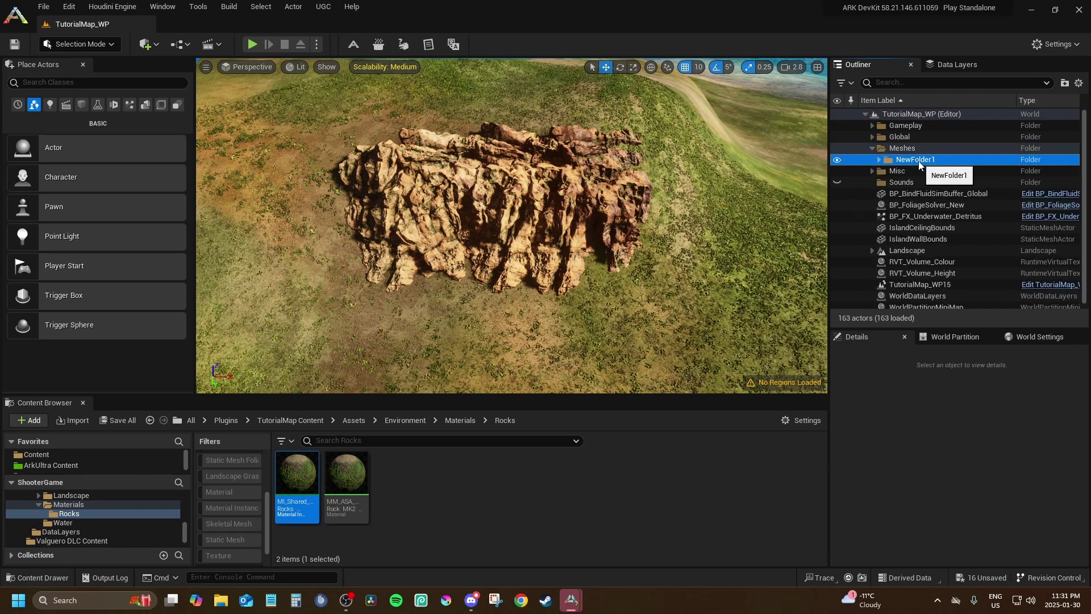
{"action": "double_click", "coordinate": [919, 163]}
{"action": "left_click", "coordinate": [920, 162]}
{"action": "type", "text": "Roc"}
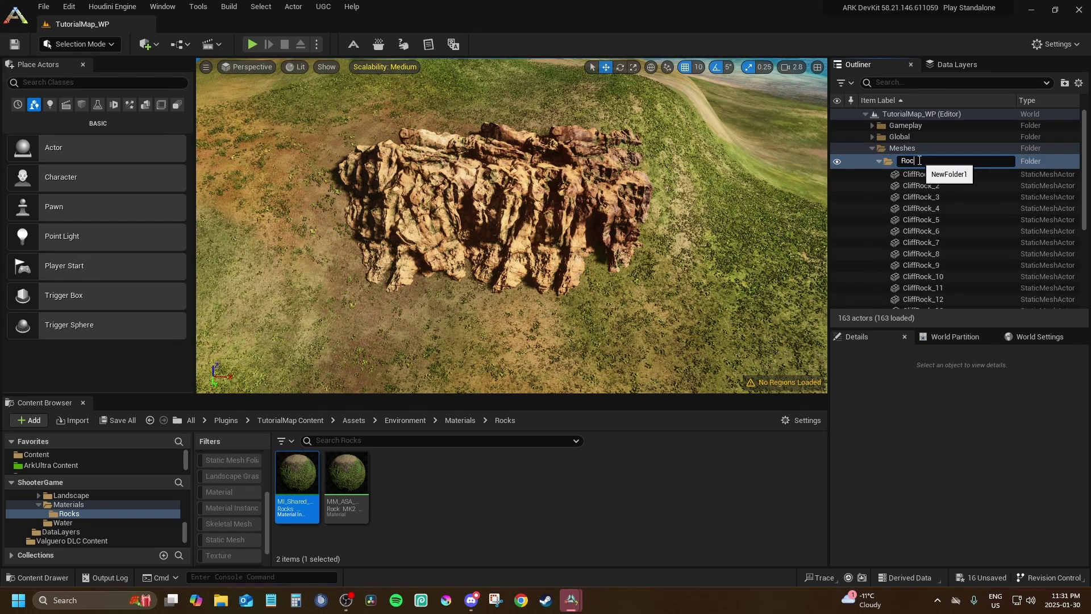
{"action": "type", "text": "ks"}
{"action": "key", "text": "Return"}
Add CliffRock_01 through CliffRock_13 to the MainMap_Far data layer, then return to the actor outliner.
{"action": "left_click", "coordinate": [898, 173]}
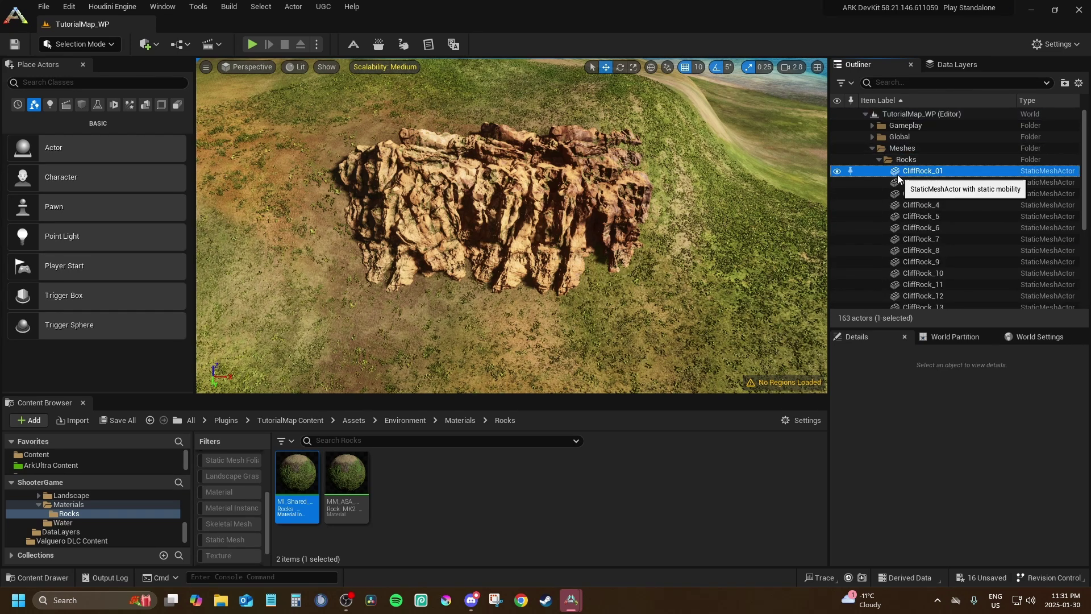
{"action": "scroll", "coordinate": [1056, 240], "scroll_direction": "down", "scroll_amount": 4}
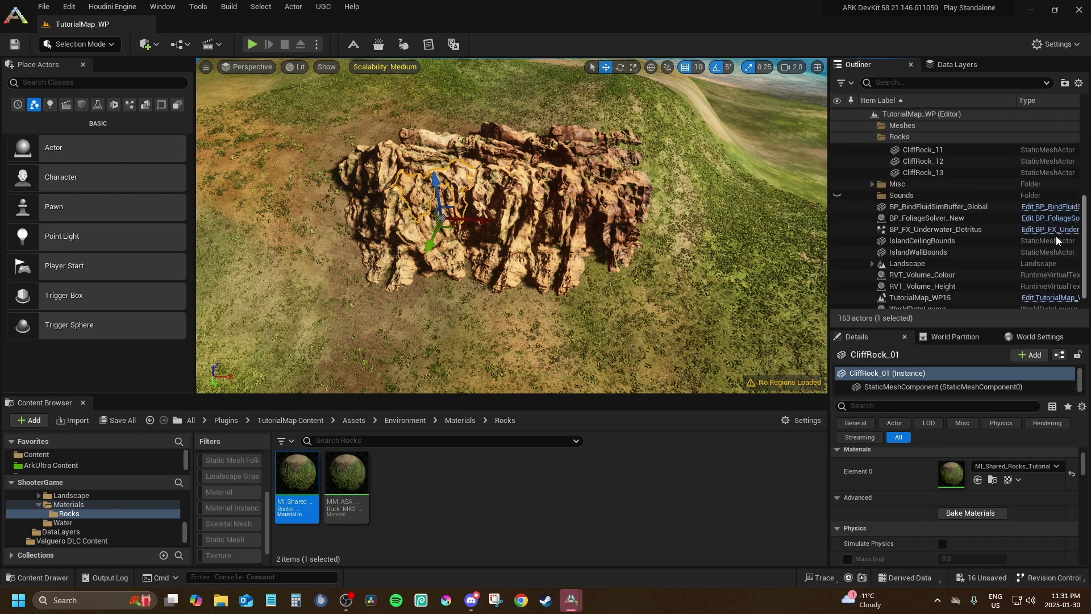
{"action": "scroll", "coordinate": [1055, 240], "scroll_direction": "up", "scroll_amount": 2}
{"action": "left_click", "coordinate": [935, 200], "text": "shift"}
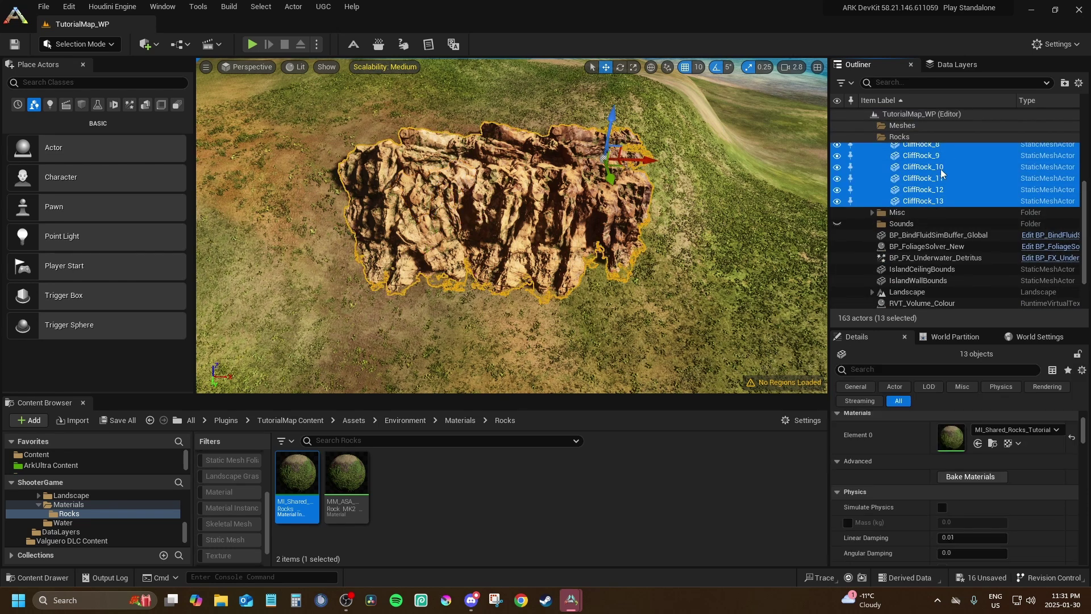
{"action": "left_click", "coordinate": [946, 67]}
{"action": "right_click", "coordinate": [913, 149]}
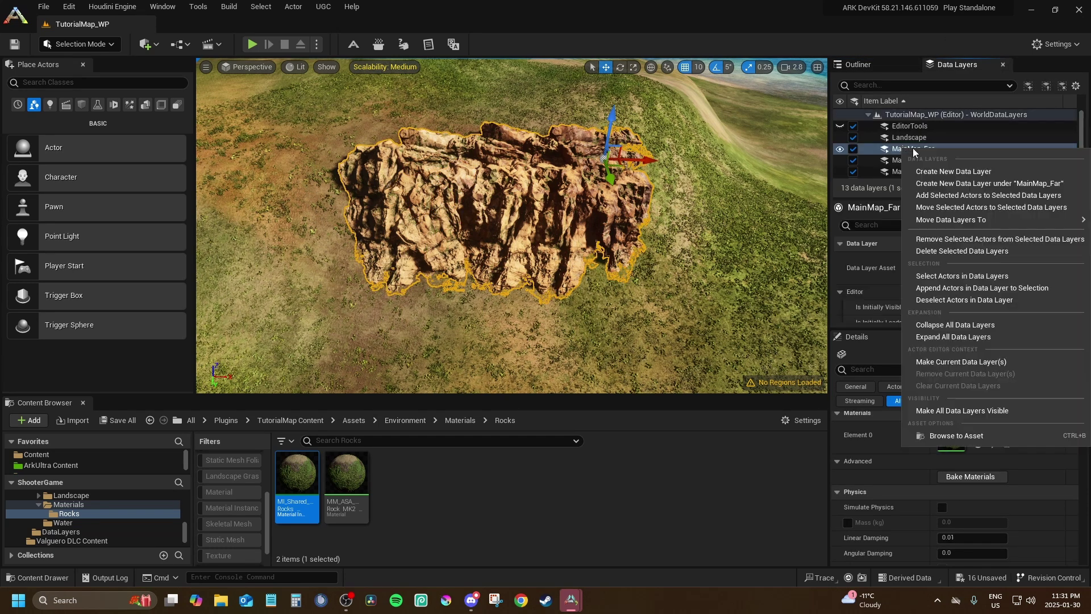
{"action": "left_click", "coordinate": [949, 195]}
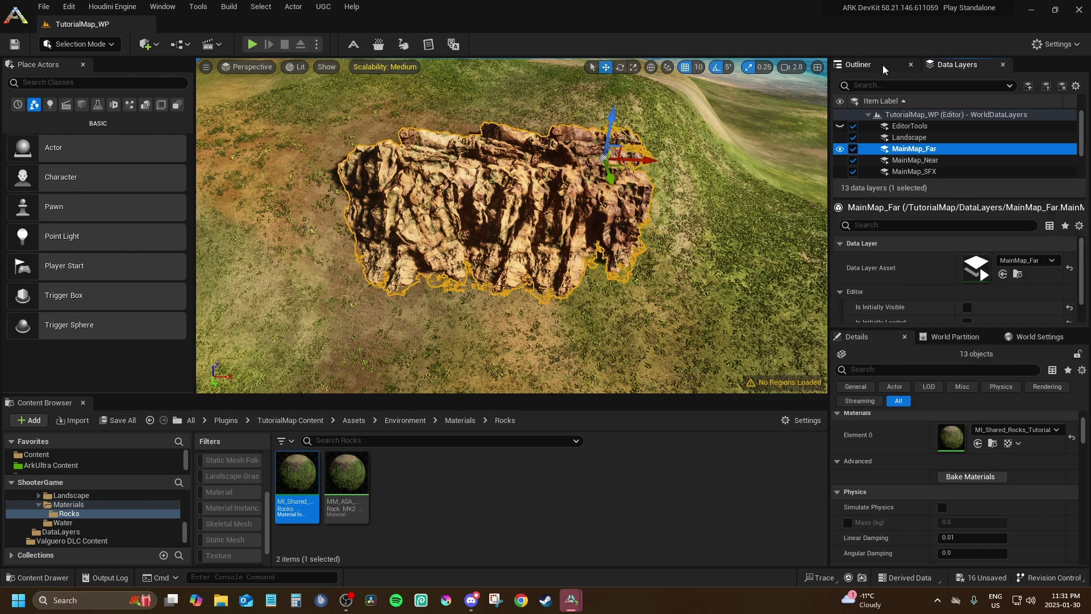
{"action": "left_click", "coordinate": [859, 67]}
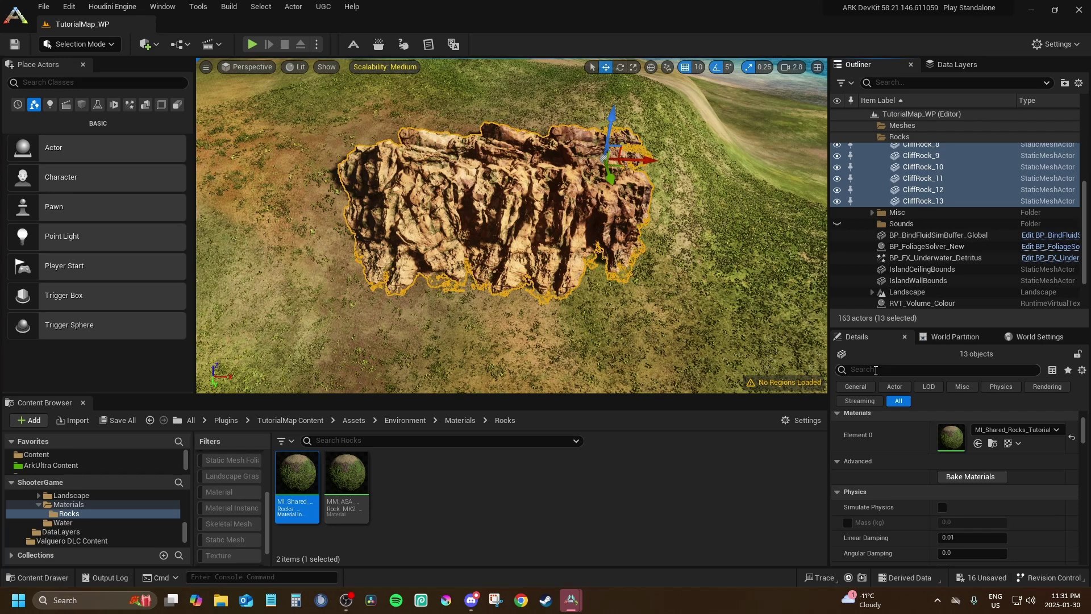
Enable Project Landscape Grass on all the selected CliffRock actors, finding the property with the filter "grass", and clear the filter.
{"action": "left_click", "coordinate": [913, 371]}
{"action": "type", "text": "gr"}
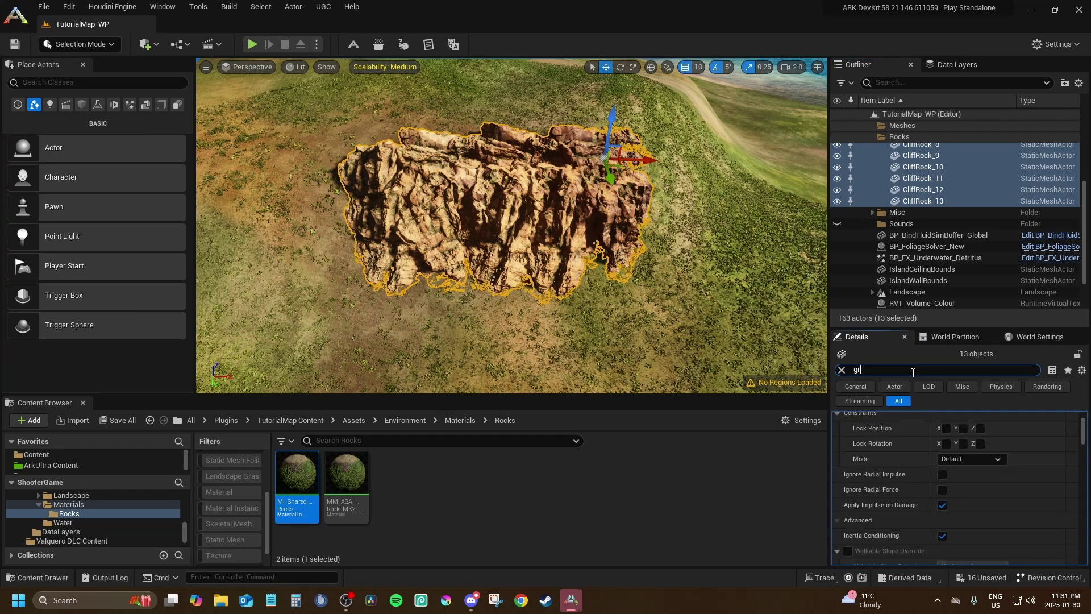
{"action": "type", "text": "ass"}
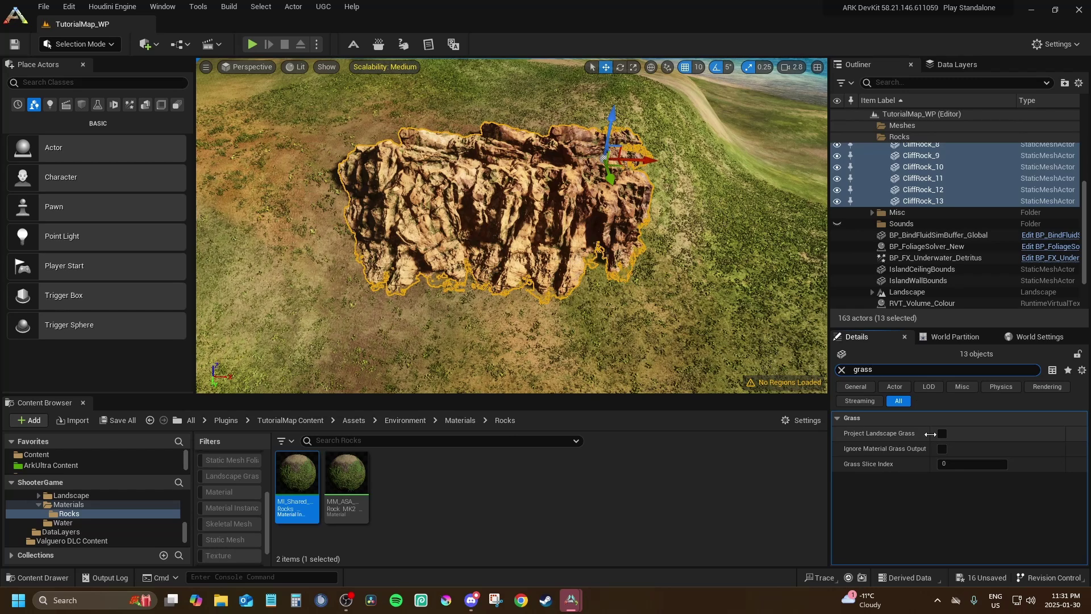
{"action": "left_click", "coordinate": [874, 428]}
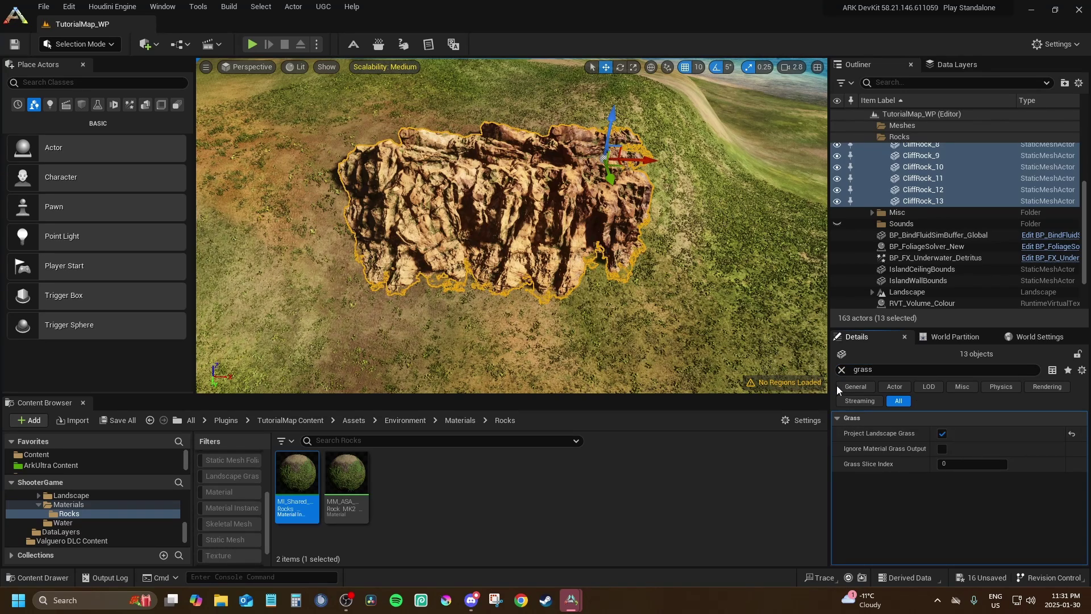
{"action": "left_click", "coordinate": [842, 370]}
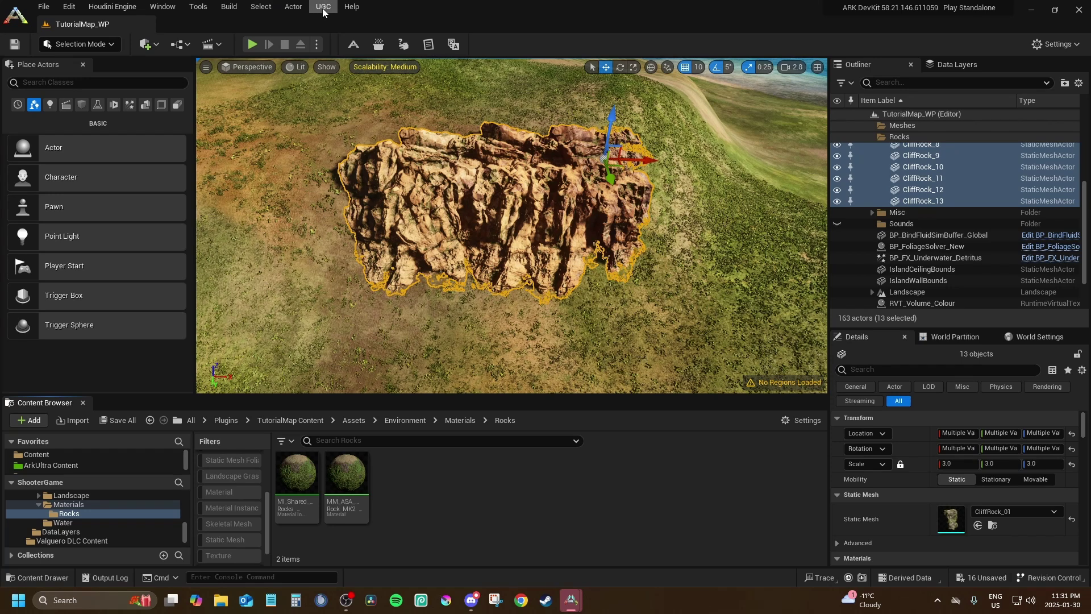
Build only the landscape's grass maps so the grass is generated on the cliff rocks.
{"action": "left_click", "coordinate": [261, 7]}
{"action": "mouse_move", "coordinate": [229, 7]}
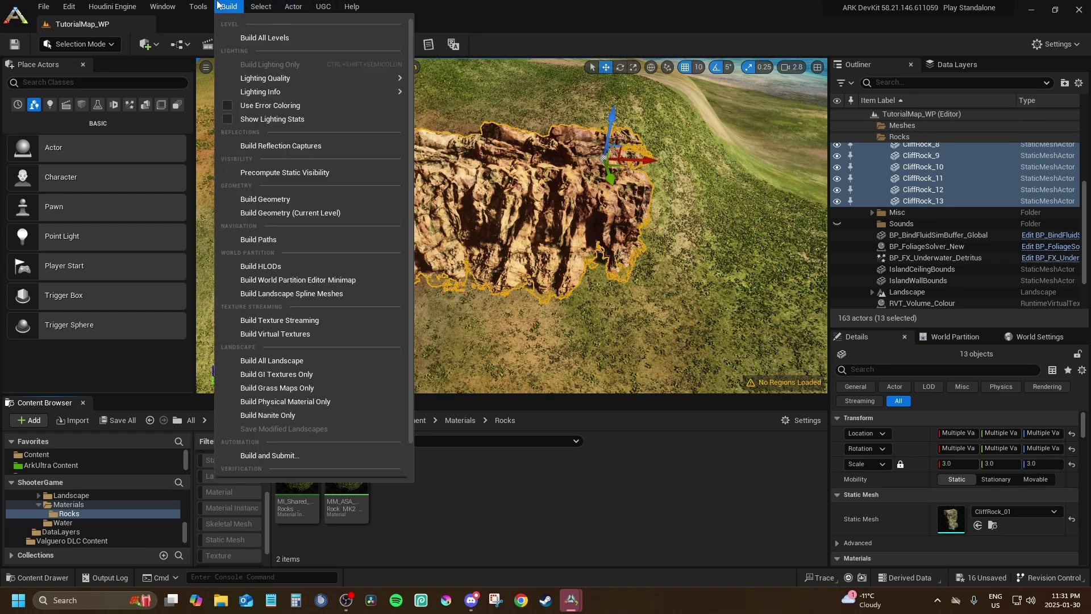
{"action": "left_click", "coordinate": [287, 389]}
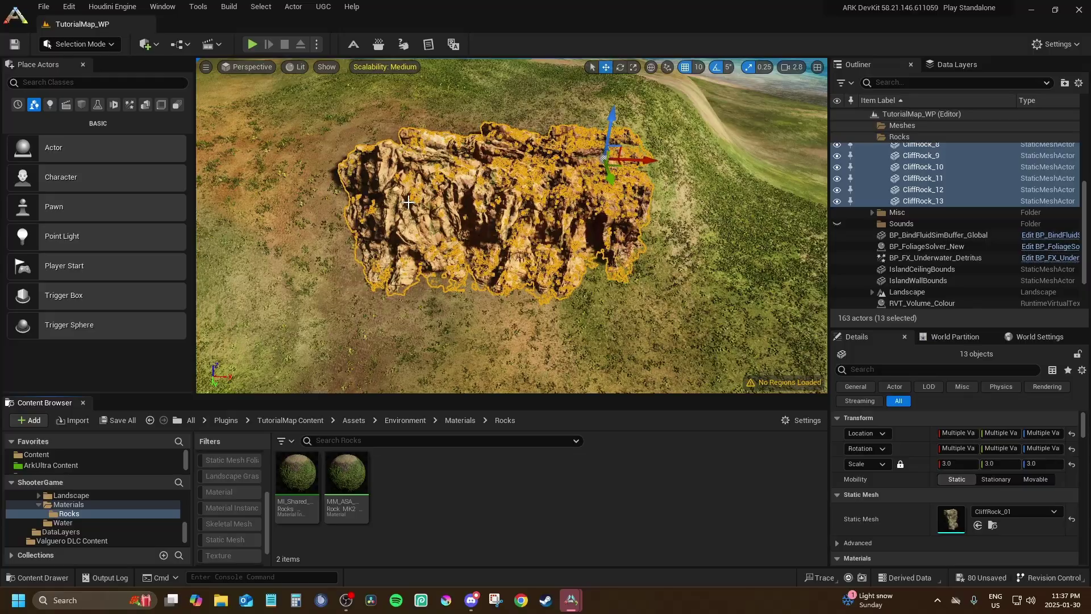
Deselect the rocks and examine the grass on the cliff up close and the surrounding islands from a distance.
{"action": "right_click_drag", "start_coordinate": [408, 202], "coordinate": [466, 153]}
{"action": "key", "text": "w"}
{"action": "scroll", "coordinate": [443, 139], "scroll_direction": "down", "scroll_amount": 3}
{"action": "left_click", "coordinate": [920, 113]}
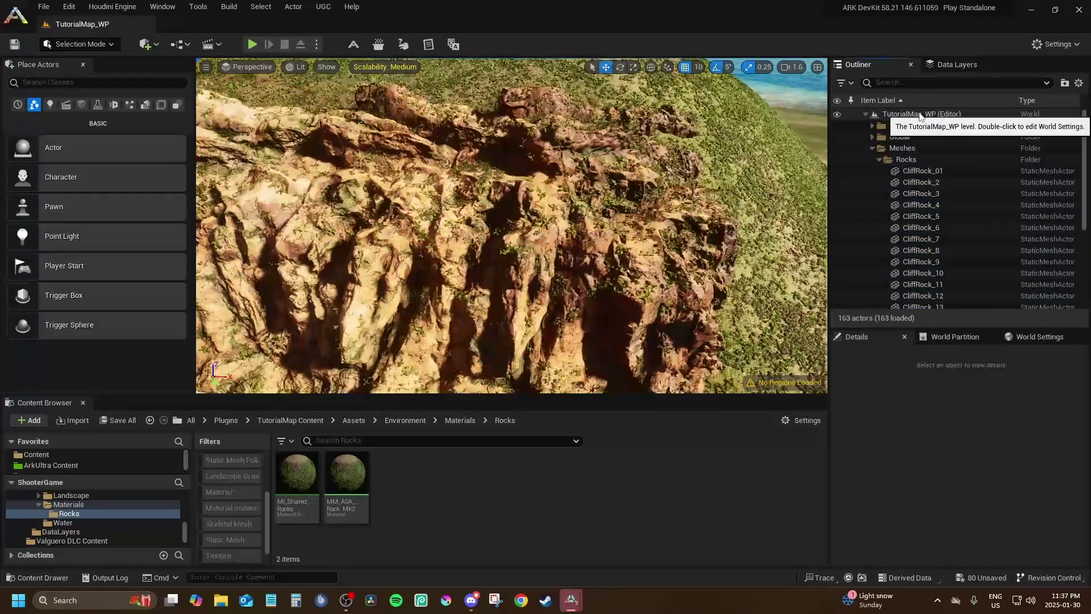
{"action": "right_click_drag", "start_coordinate": [512, 225], "coordinate": [625, 165]}
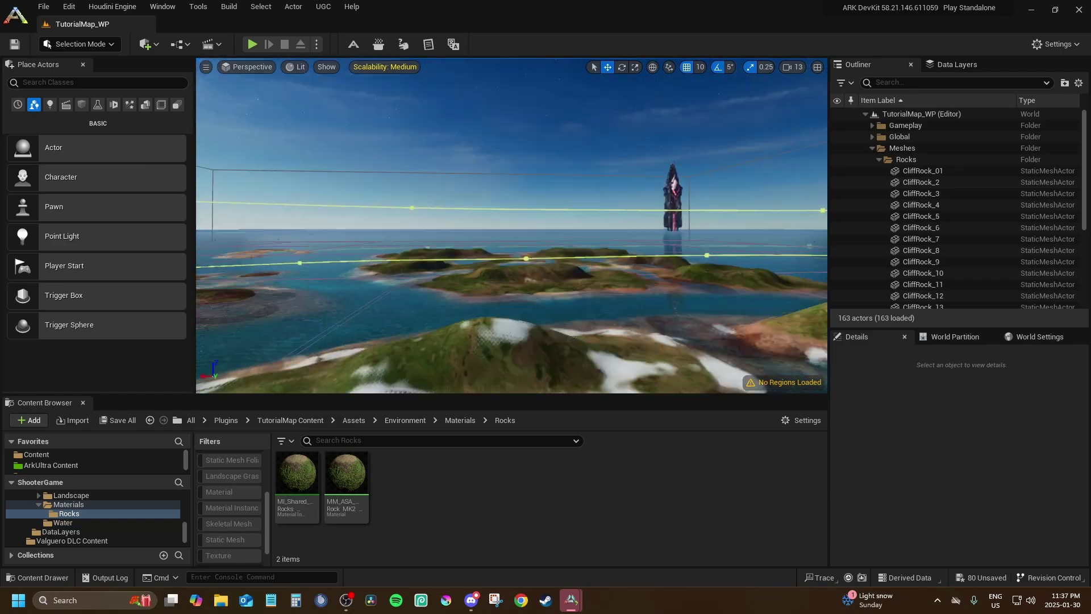
{"action": "mouse_move", "coordinate": [511, 225]}
{"action": "right_mouse_down"}
{"action": "mouse_move", "coordinate": [397, 228]}
{"action": "mouse_move", "coordinate": [386, 284]}
{"action": "mouse_move", "coordinate": [375, 289]}
{"action": "mouse_move", "coordinate": [352, 256]}
{"action": "mouse_move", "coordinate": [454, 239]}
{"action": "mouse_move", "coordinate": [443, 272]}
{"action": "mouse_move", "coordinate": [466, 233]}
{"action": "mouse_move", "coordinate": [364, 227]}
{"action": "mouse_move", "coordinate": [790, 180]}
{"action": "mouse_move", "coordinate": [285, 238]}
{"action": "mouse_move", "coordinate": [216, 228]}
{"action": "mouse_move", "coordinate": [250, 216]}
{"action": "mouse_move", "coordinate": [500, 301]}
{"action": "mouse_move", "coordinate": [625, 318]}
{"action": "mouse_move", "coordinate": [534, 262]}
{"action": "mouse_move", "coordinate": [443, 250]}
{"action": "mouse_move", "coordinate": [545, 230]}
{"action": "mouse_move", "coordinate": [625, 245]}
{"action": "mouse_move", "coordinate": [654, 267]}
{"action": "mouse_move", "coordinate": [676, 256]}
{"action": "mouse_move", "coordinate": [625, 210]}
{"action": "mouse_move", "coordinate": [511, 267]}
{"action": "mouse_move", "coordinate": [500, 244]}
{"action": "mouse_move", "coordinate": [506, 210]}
{"action": "right_mouse_up"}
{"action": "scroll", "coordinate": [512, 225], "scroll_direction": "down", "scroll_amount": 4}
{"action": "scroll", "coordinate": [511, 225], "scroll_direction": "up", "scroll_amount": 1}
{"action": "right_click_drag", "start_coordinate": [458, 250], "coordinate": [457, 253]}
Collapse the Rocks and Meshes folders in the outliner and browse to the TutorialMap Content root folder.
{"action": "left_click", "coordinate": [880, 159]}
{"action": "left_click", "coordinate": [872, 148]}
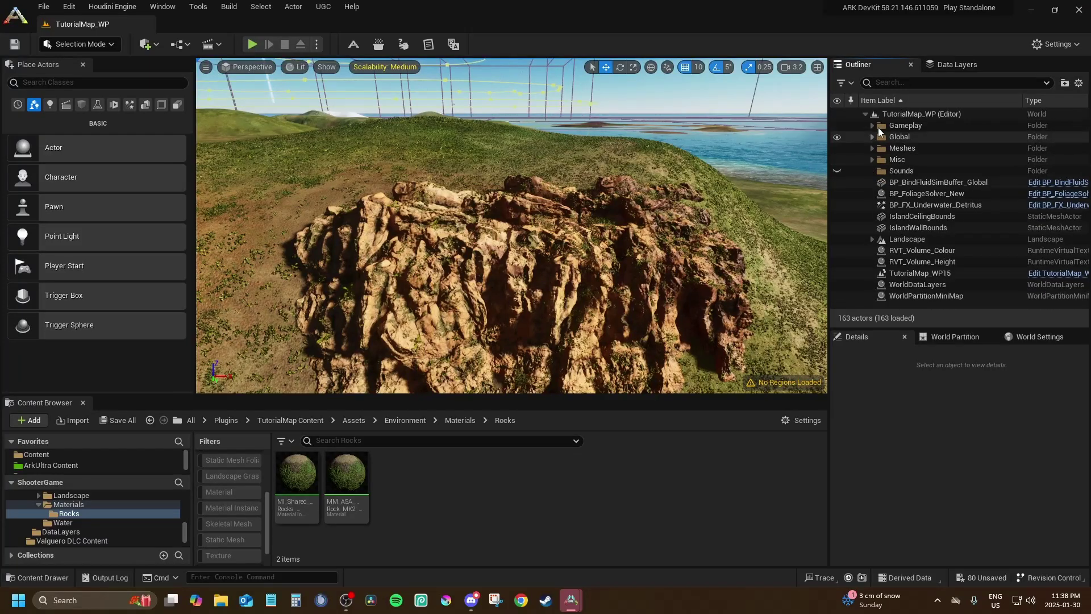
{"action": "left_click", "coordinate": [885, 114]}
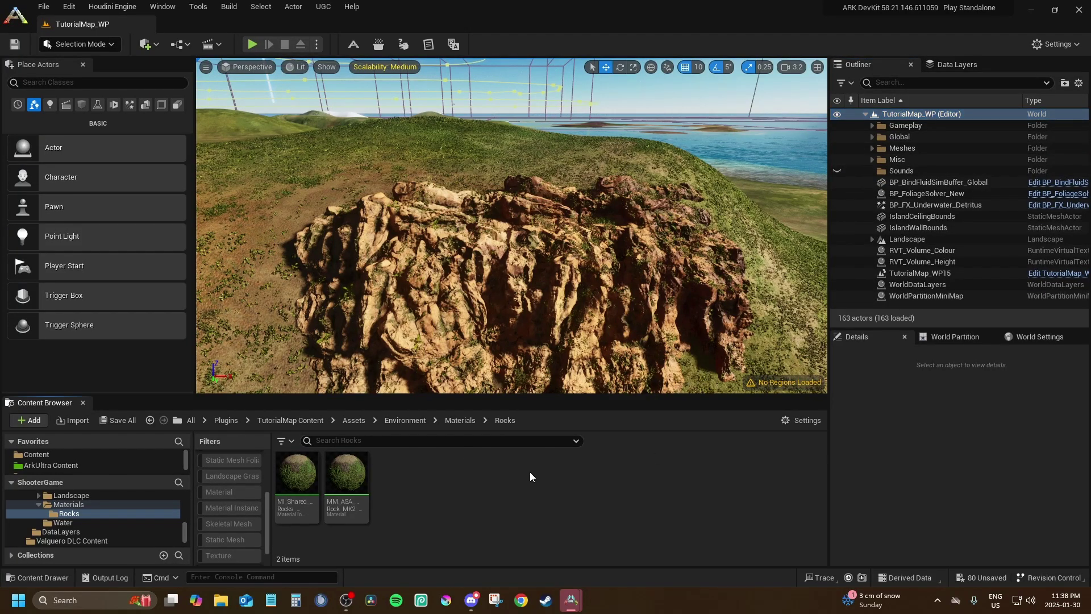
{"action": "left_click", "coordinate": [290, 420]}
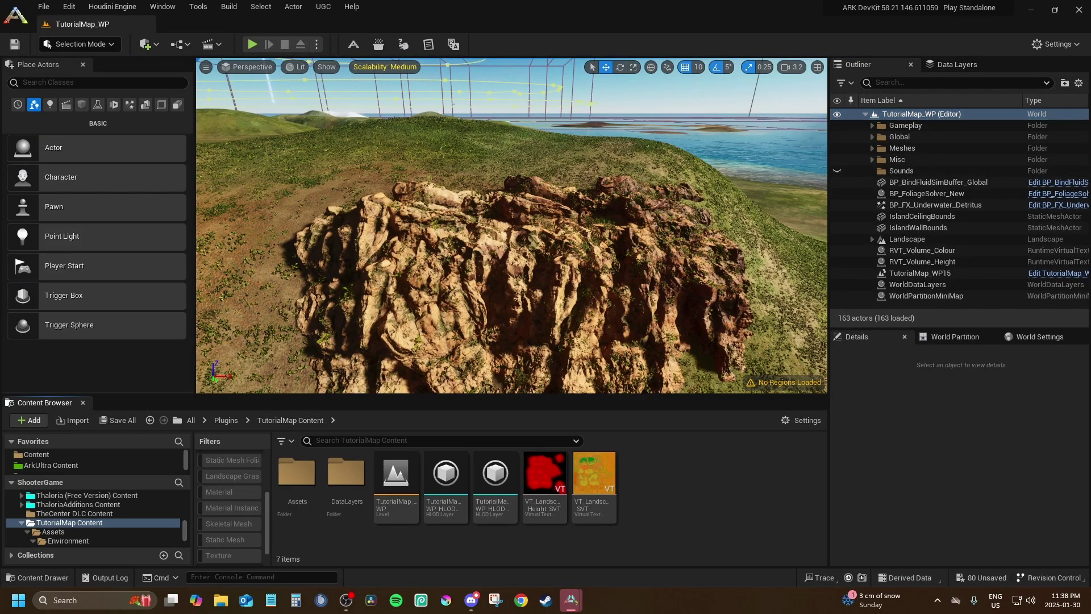